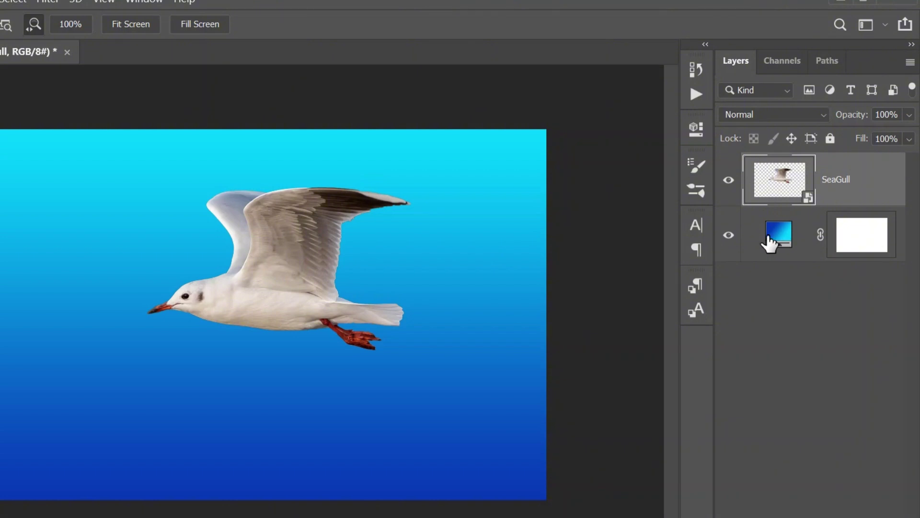
Duplicate the SeaGull layer with Ctrl+J, then reselect the original SeaGull layer
key("ctrl+j")
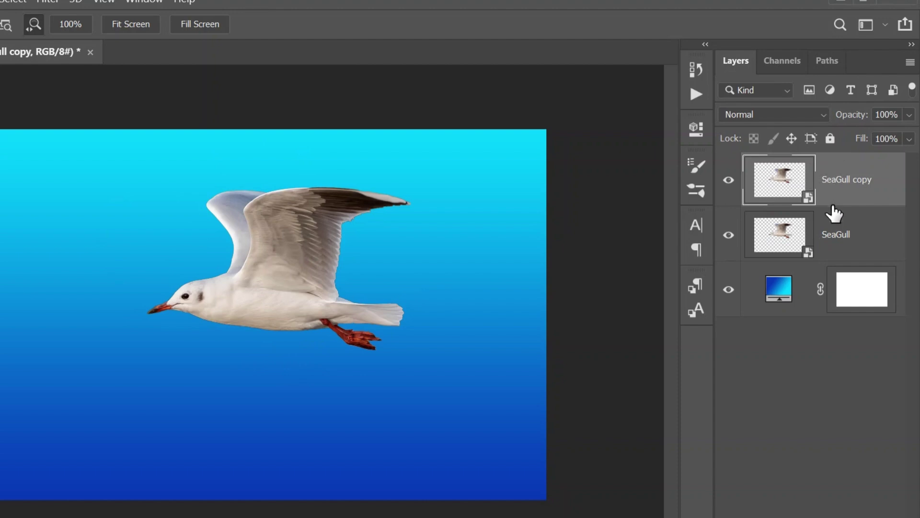
left_click(830, 230)
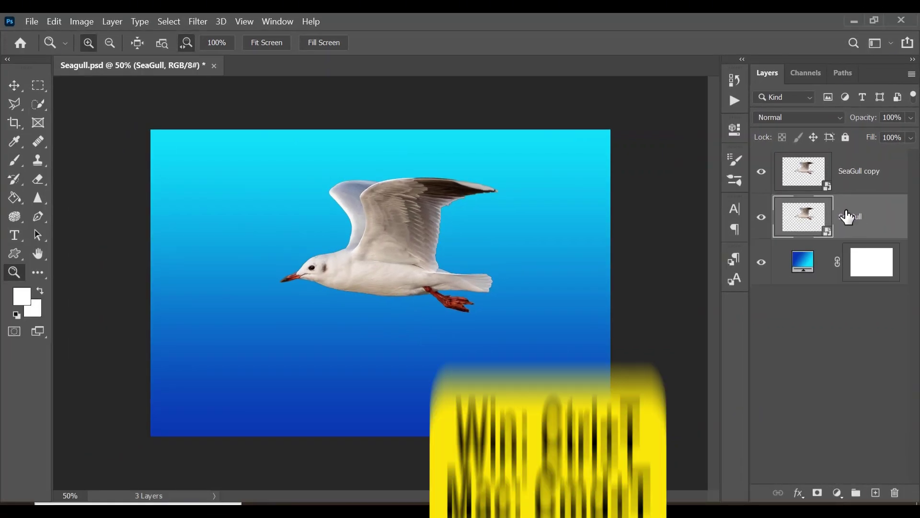
Flip the original SeaGull layer vertically and move it below the bird as a reflection
key("ctrl+t")
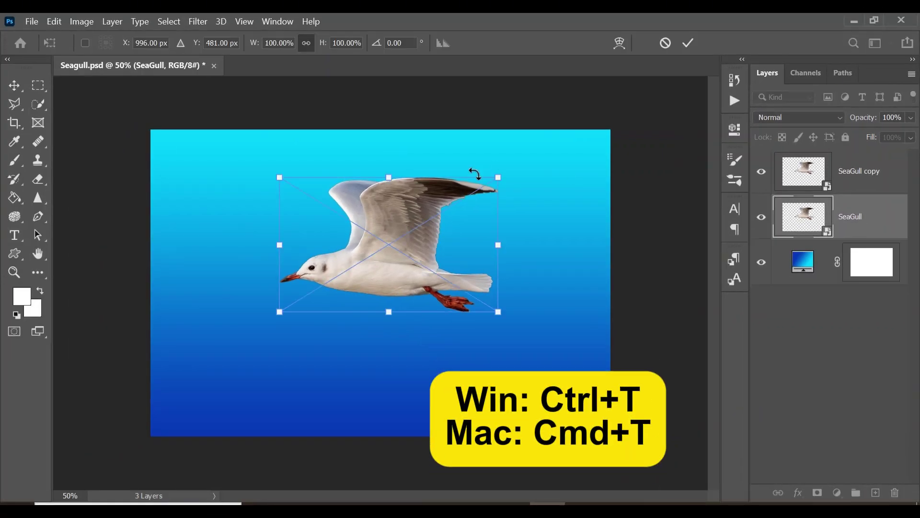
right_click(411, 244)
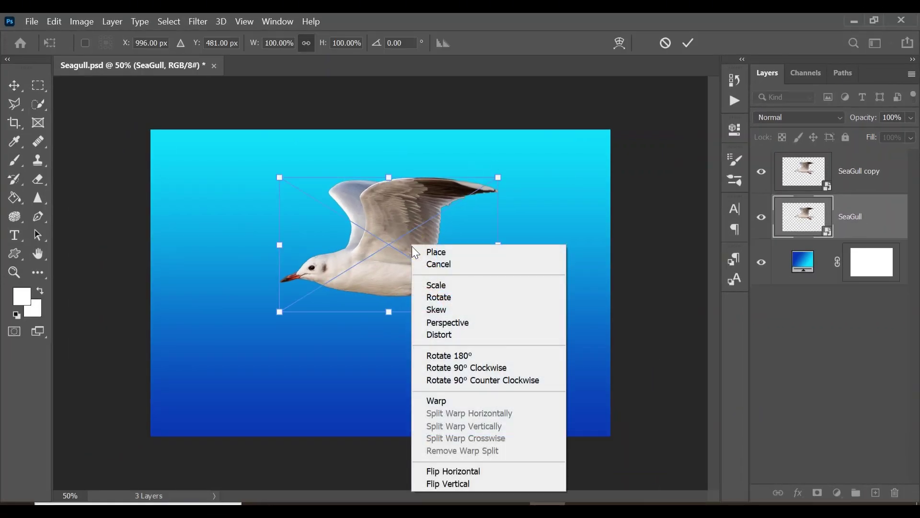
left_click(456, 484)
left_click_drag(400, 268, 400, 375)
key("Return")
Apply a Wave distortion: 200 generators, max amplitude 21, scale 25% horizontal and 5% vertical
key("z")
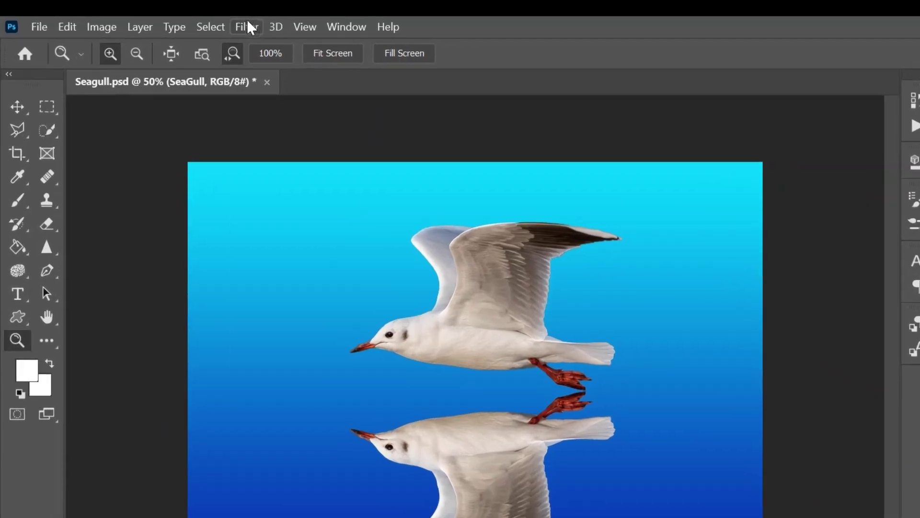
left_click(212, 23)
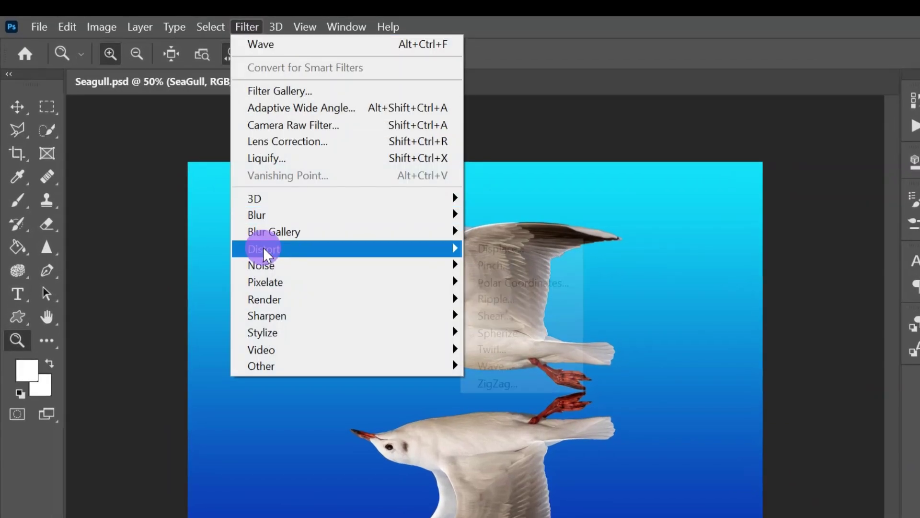
mouse_move(411, 251)
left_click(503, 366)
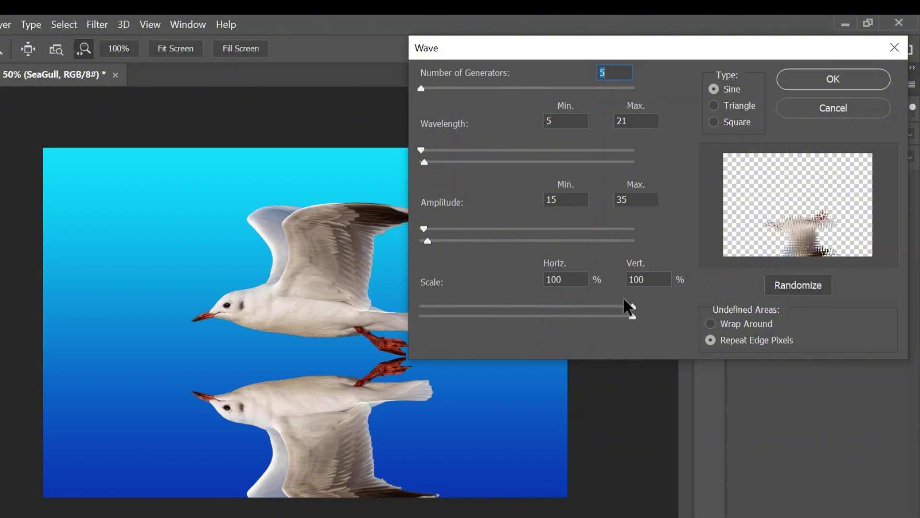
left_click_drag(421, 88, 463, 88)
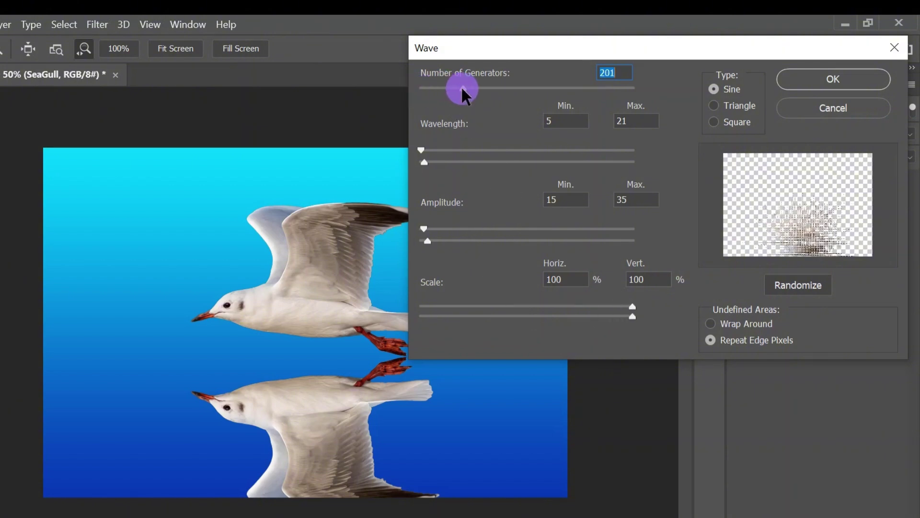
double_click(631, 198)
type("21")
double_click(566, 279)
key("BackSpace")
type("25")
key("Tab")
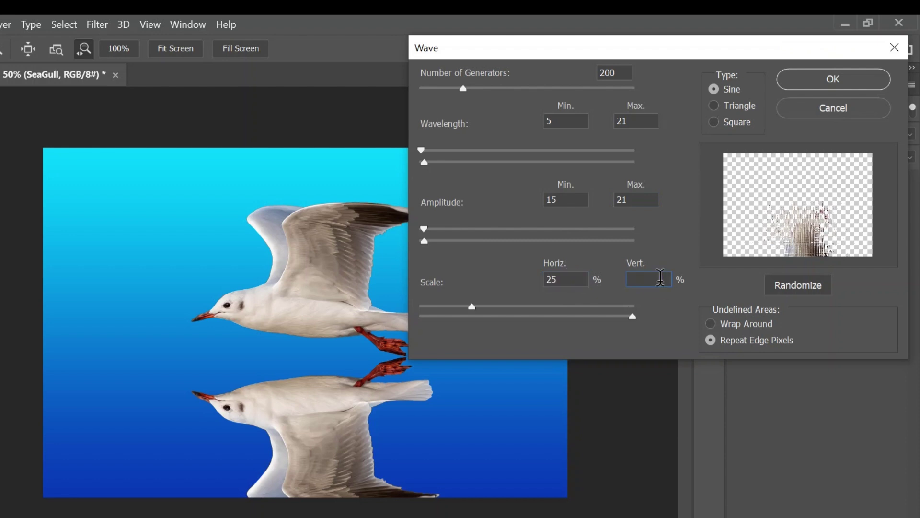
type("5")
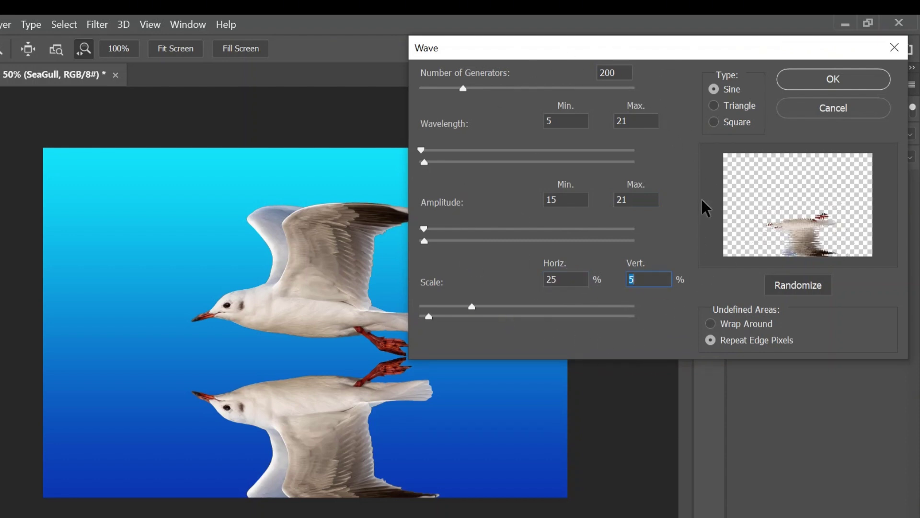
left_click(831, 78)
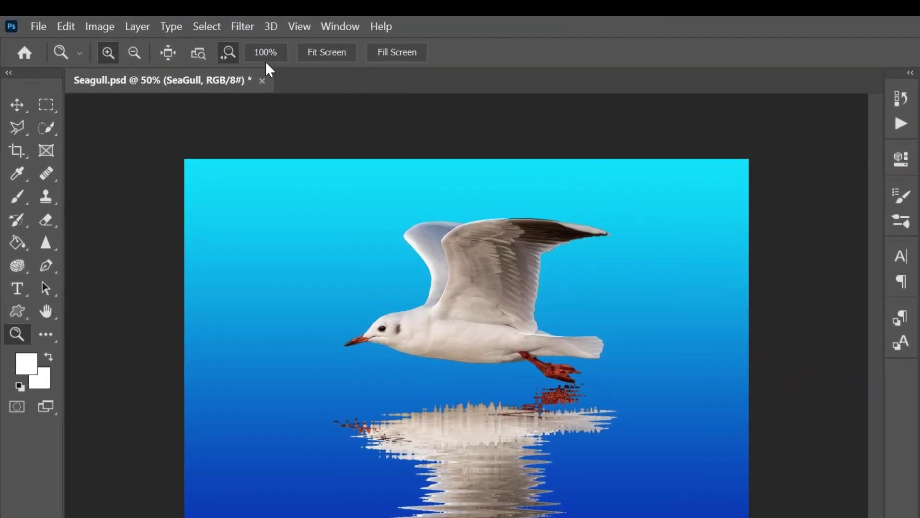
Blur the reflection with a 0° Motion Blur of about 31 pixels
left_click(194, 20)
mouse_move(254, 211)
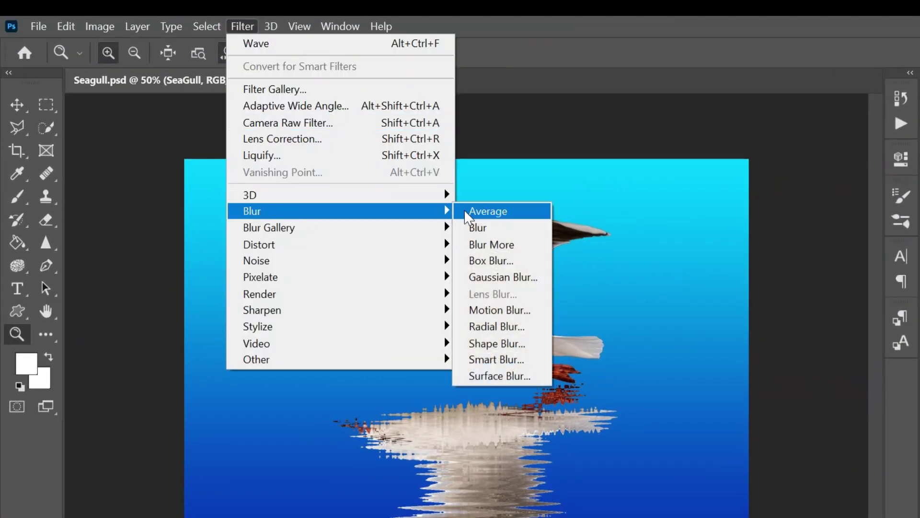
left_click(487, 311)
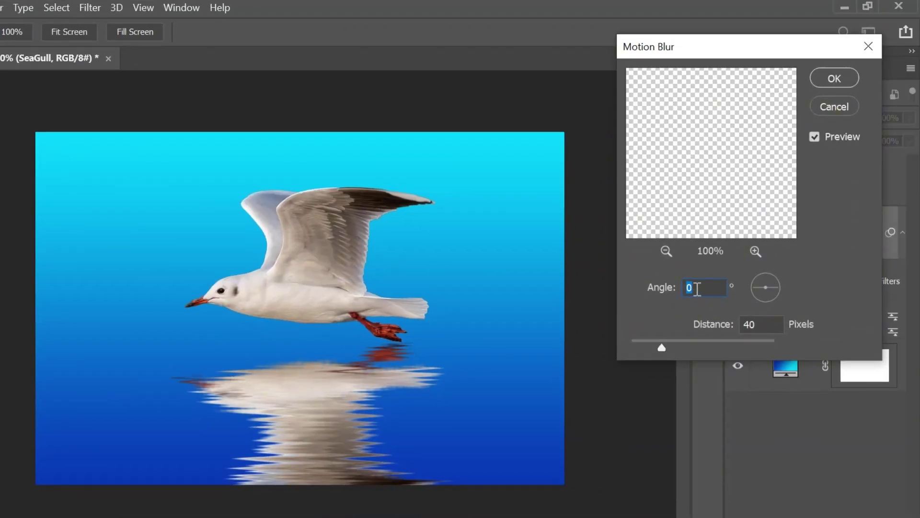
mouse_move(663, 344)
left_mouse_down()
mouse_move(655, 347)
mouse_move(670, 347)
left_mouse_up()
left_click(838, 78)
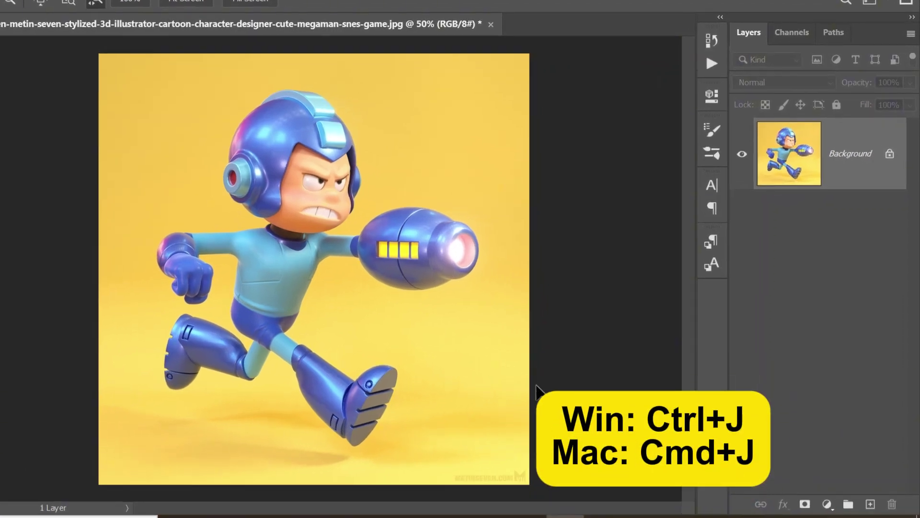
Duplicate and desaturate the Background, then add an inverted copy blended with Color Dodge
key("ctrl+j")
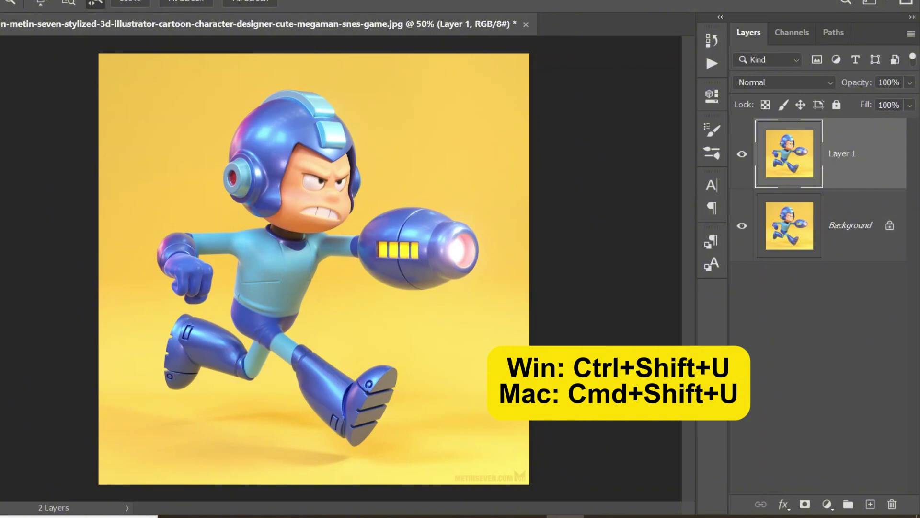
key("ctrl+shift+u")
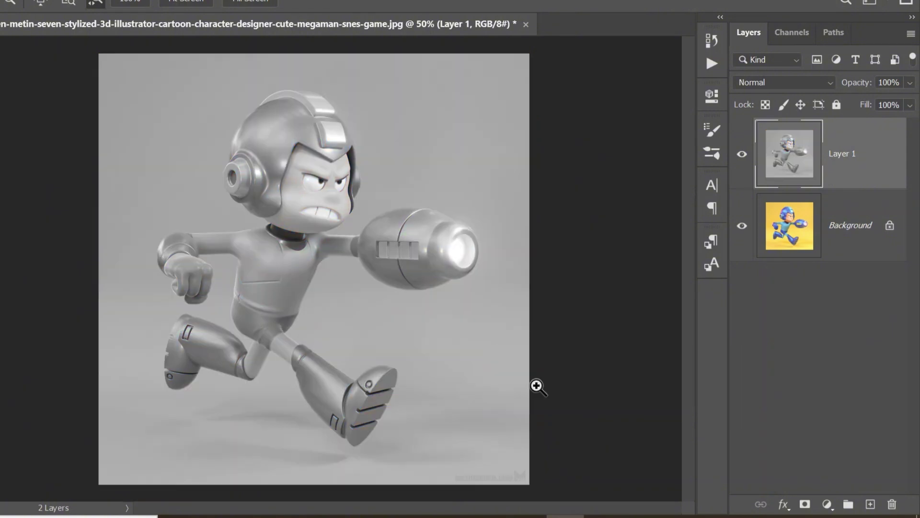
key("ctrl+j")
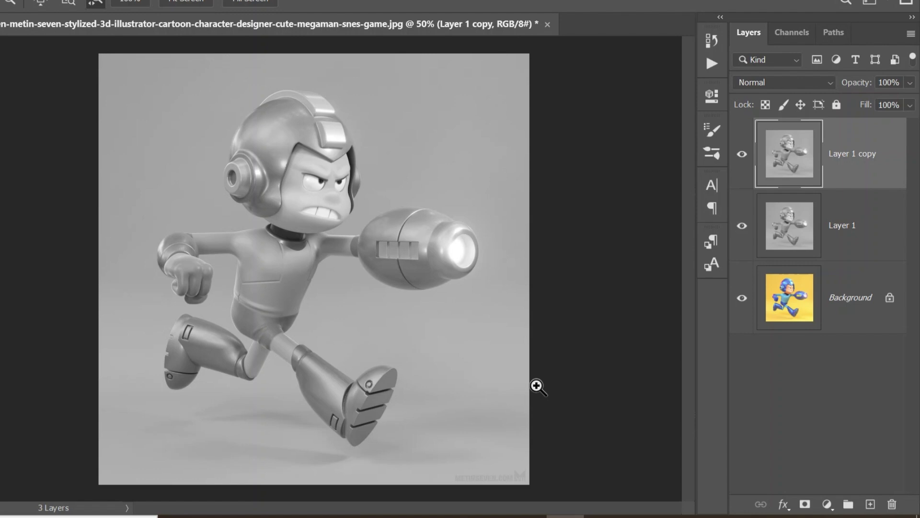
key("ctrl+i")
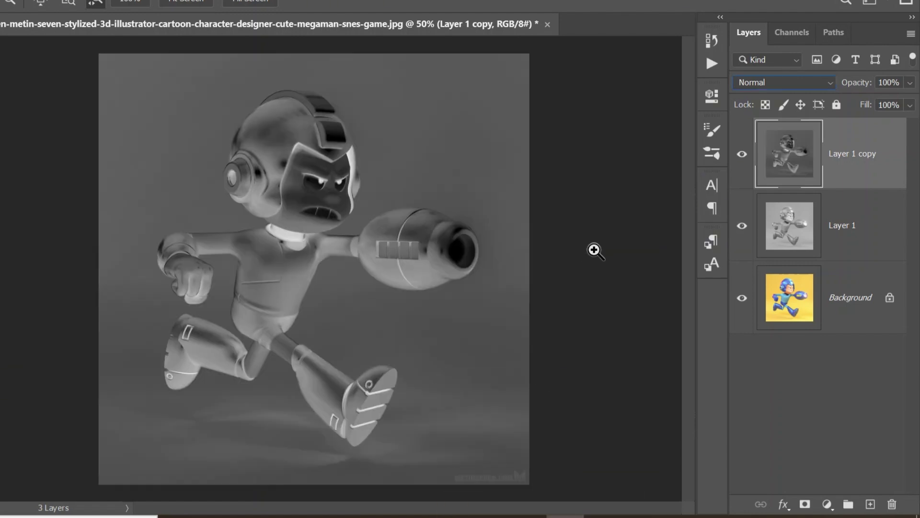
left_click(786, 80)
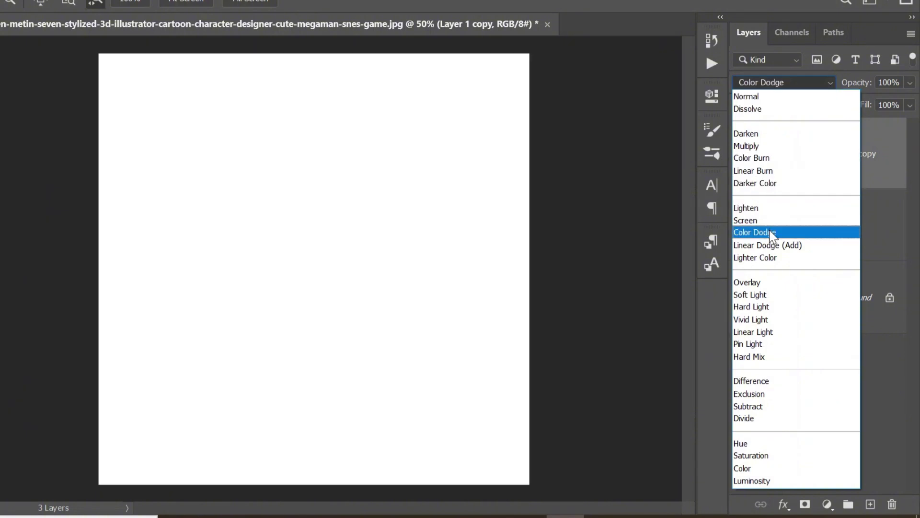
left_click(770, 232)
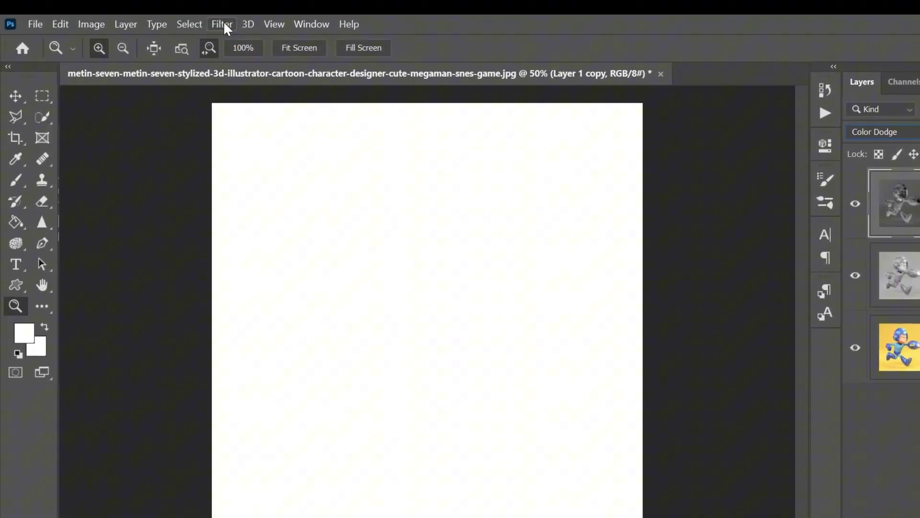
Apply Find Edges to Layer 1 copy to turn it into line art
left_click(225, 24)
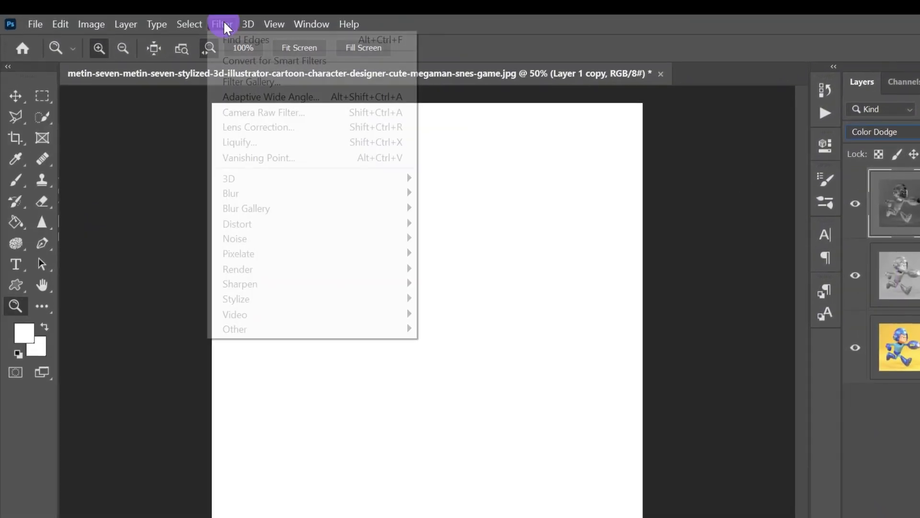
mouse_move(246, 299)
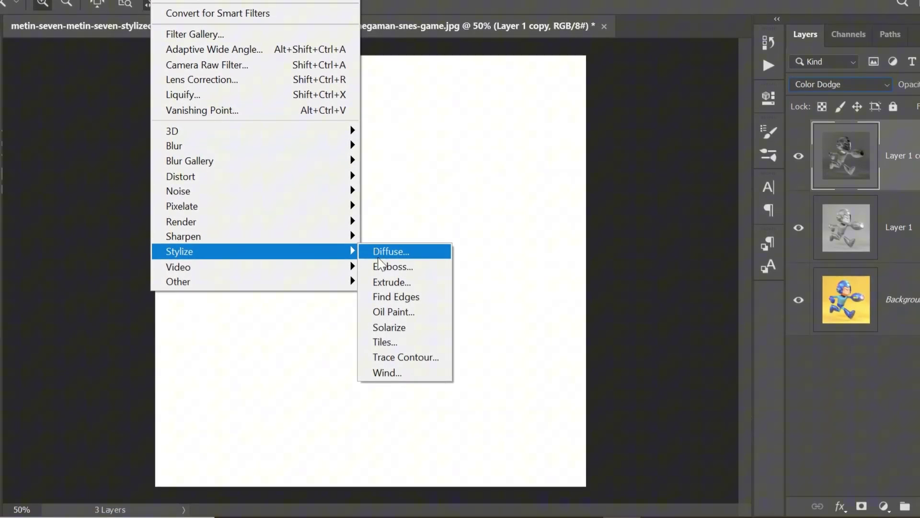
left_click(390, 296)
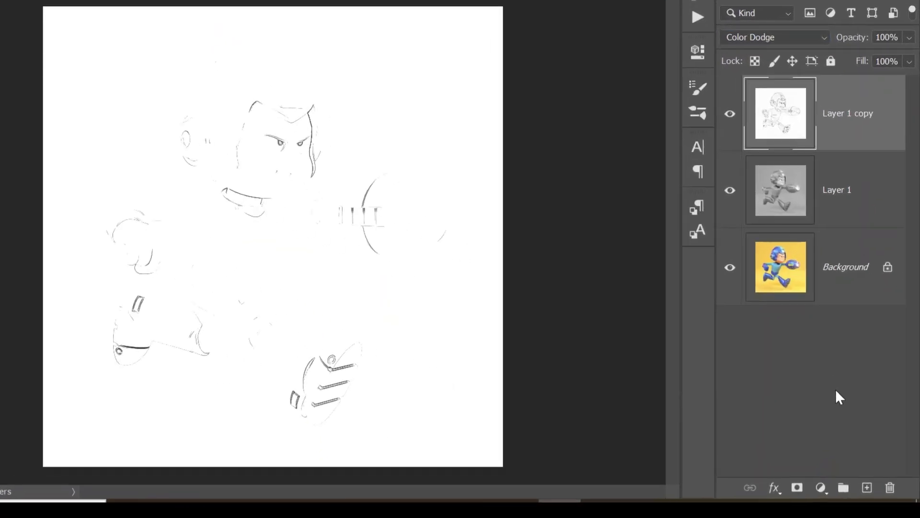
Add a Levels layer clipped to Layer 1 copy, raising the black level and lowering output white
left_click(820, 489)
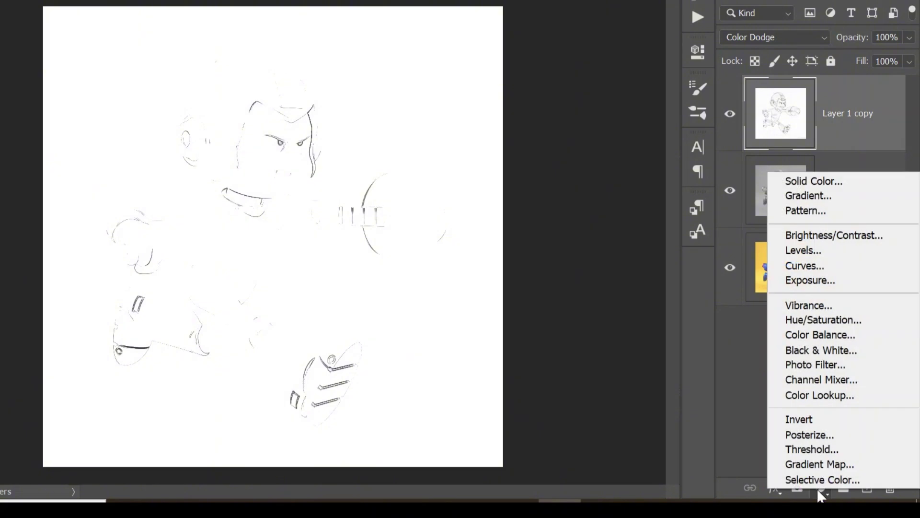
left_click(845, 250)
left_click(550, 336)
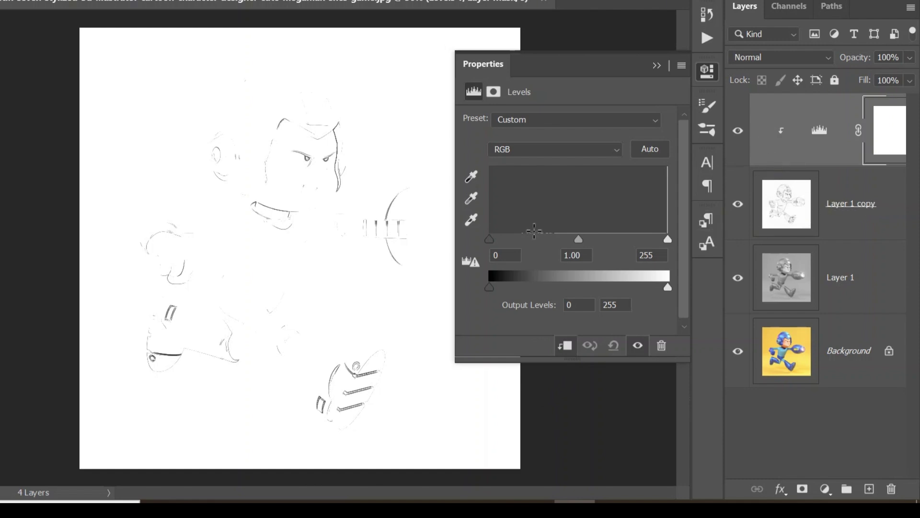
left_click_drag(491, 237, 644, 238)
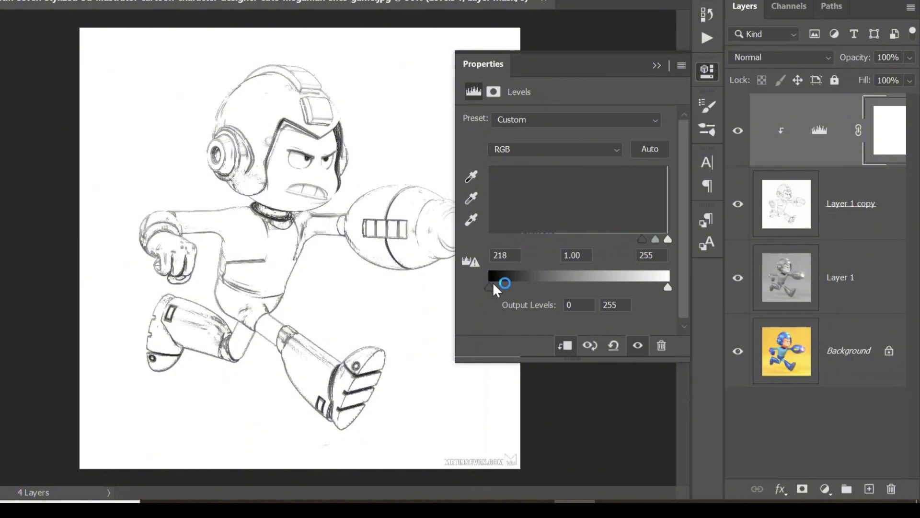
left_click_drag(668, 287, 646, 288)
left_click(655, 66)
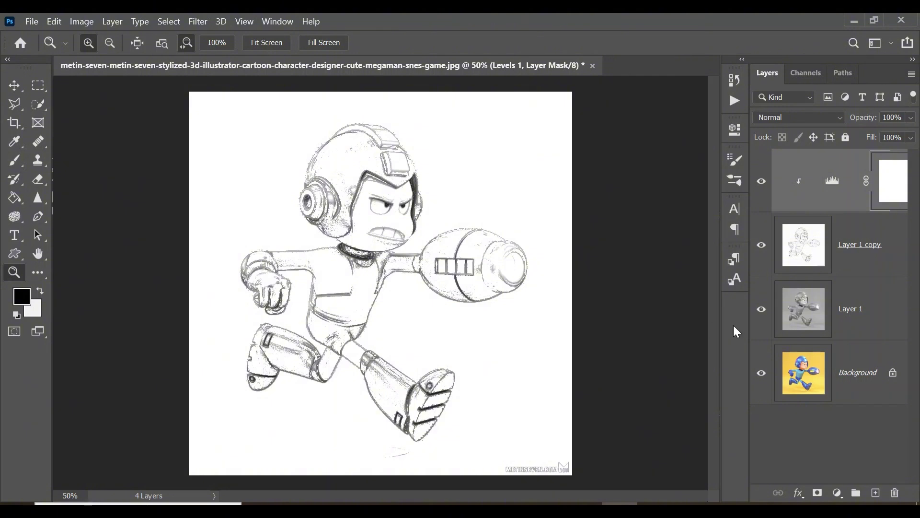
Compare the sketch with the colour original, then darken the red backdrop fill colour
left_click(761, 373, "alt")
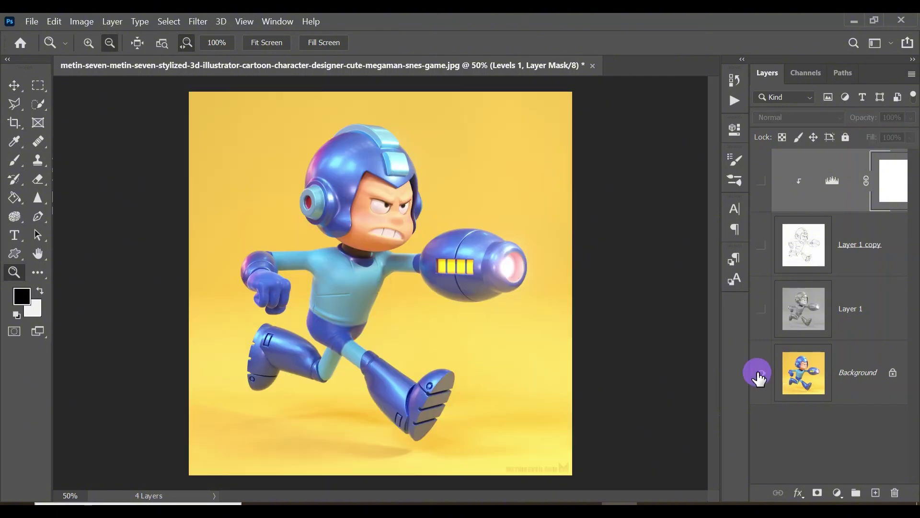
left_click(761, 373, "alt")
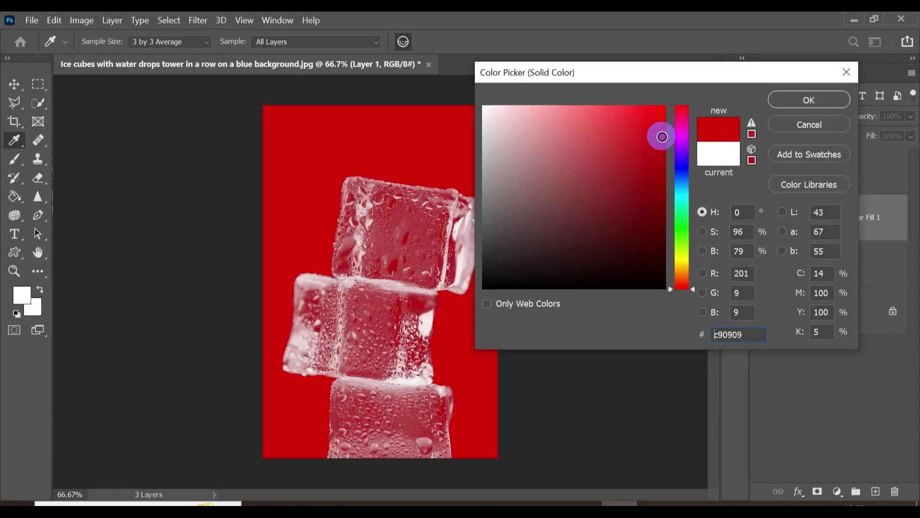
left_click_drag(662, 137, 639, 163)
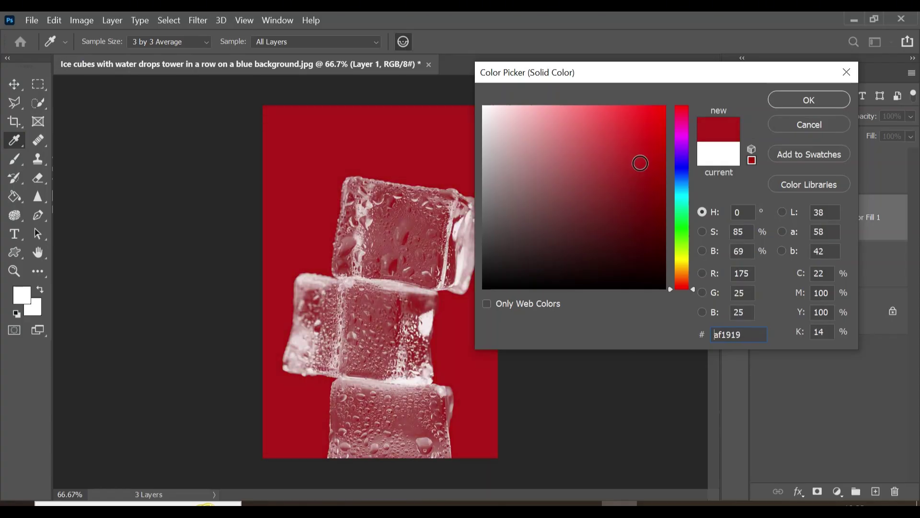
Shift the backdrop colour toward green and copy the ice cubes subject onto their own layer
mouse_move(683, 192)
left_mouse_down()
mouse_move(682, 240)
mouse_move(655, 245)
left_mouse_up()
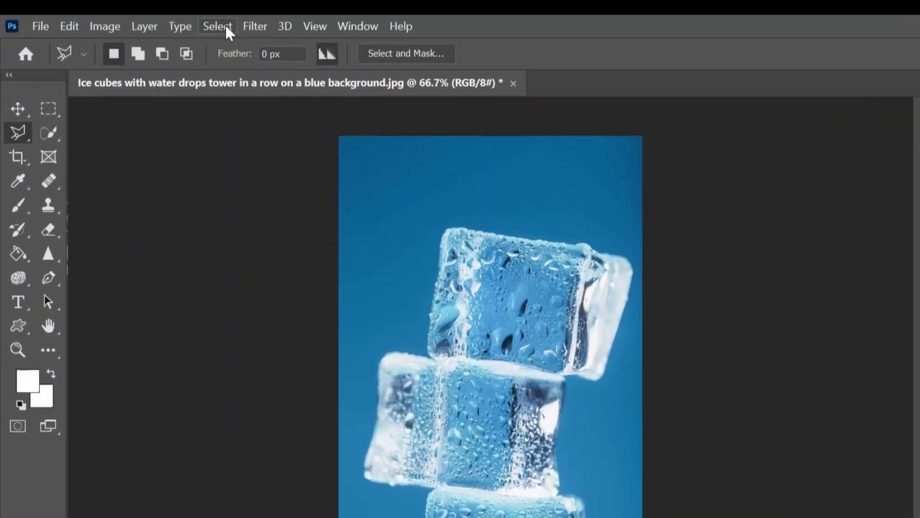
left_click(225, 25)
left_click(255, 231)
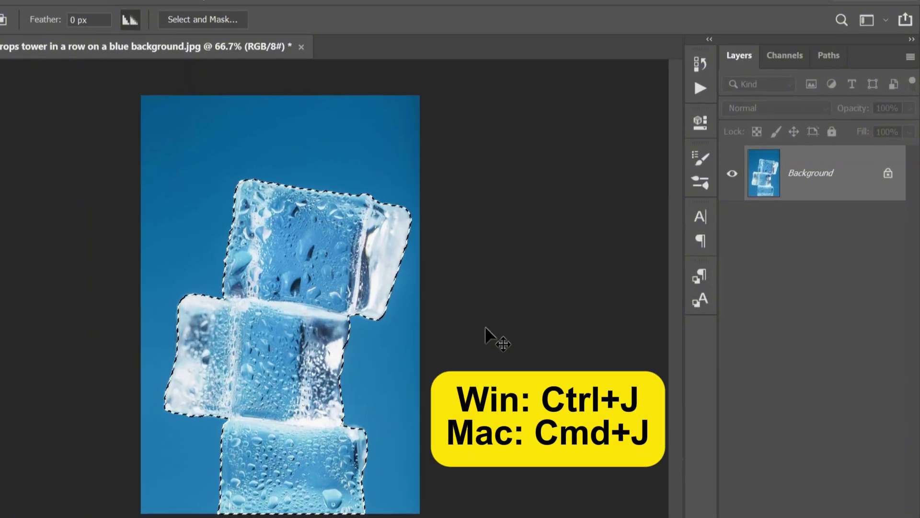
key("ctrl+j")
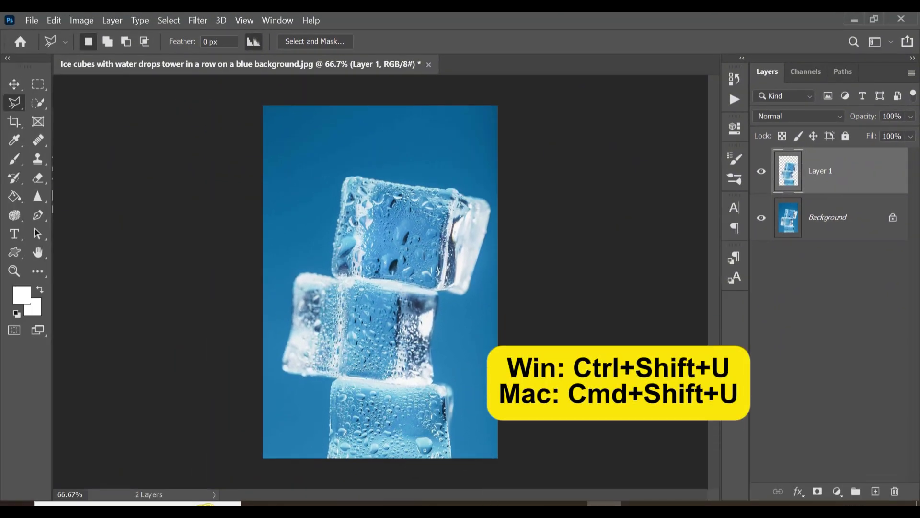
Desaturate the ice cubes and copy their luminosity-selected highlights onto Layer 2
key("ctrl+shift+u")
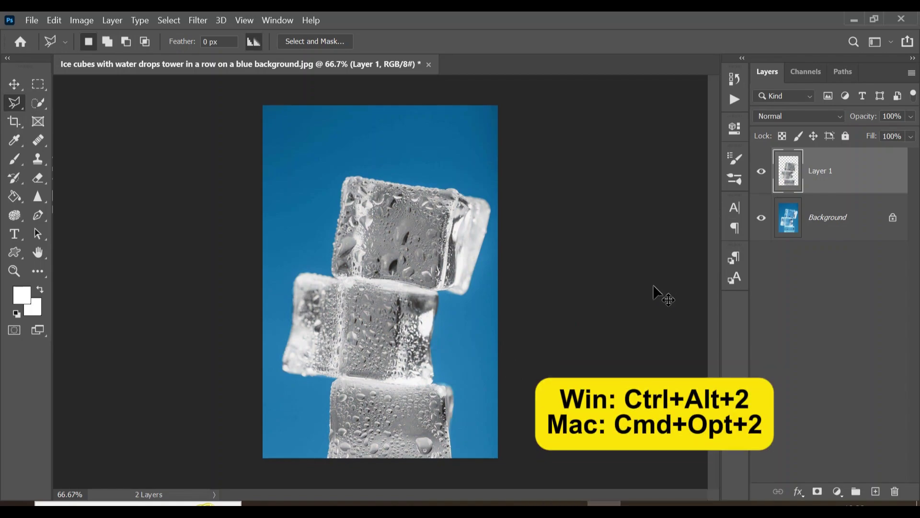
key("ctrl+alt+2")
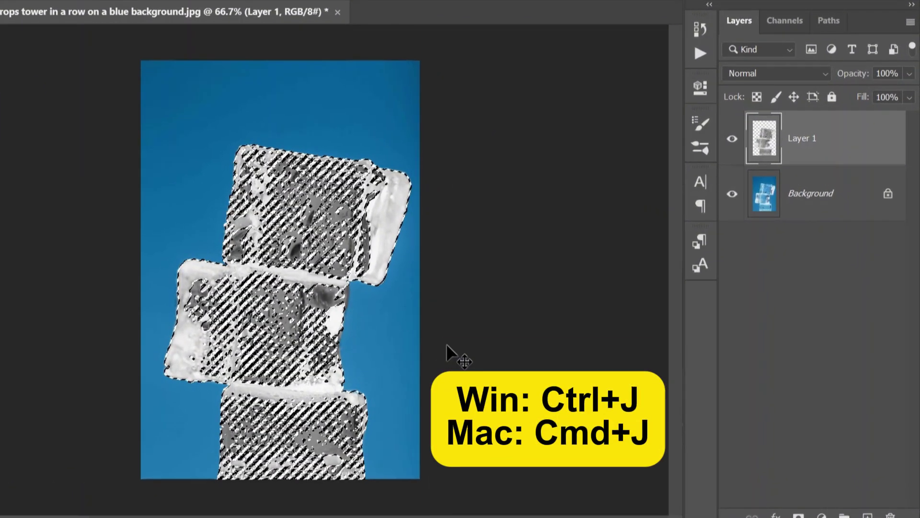
key("ctrl+j")
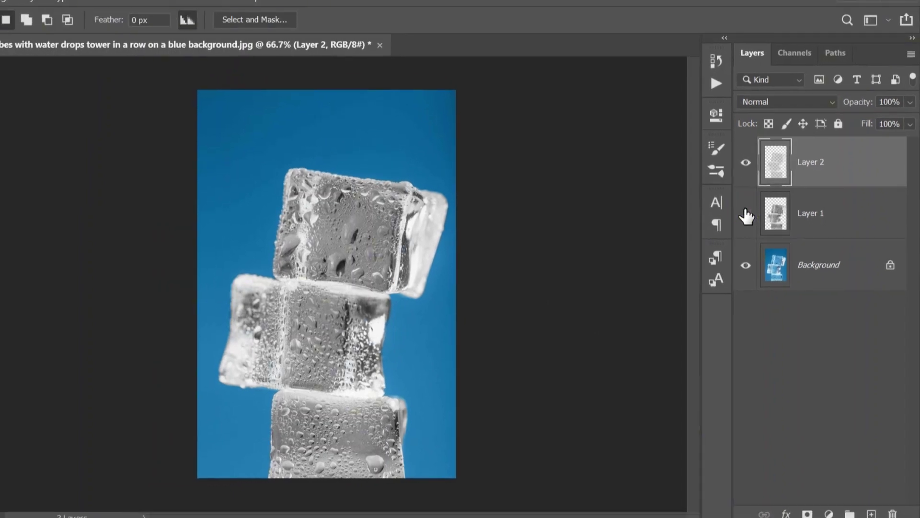
Hide the blue Background and add a dark green Solid Color fill above Layer 1
left_click(746, 260)
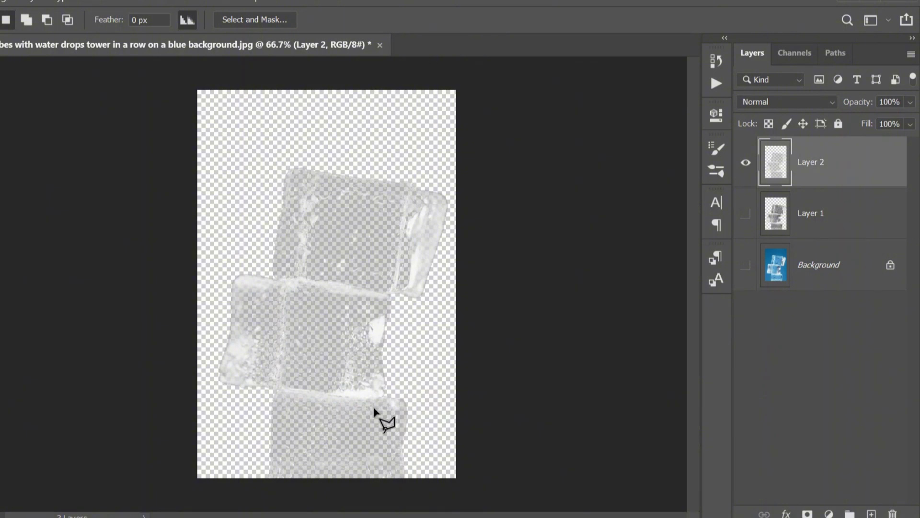
left_click(851, 210)
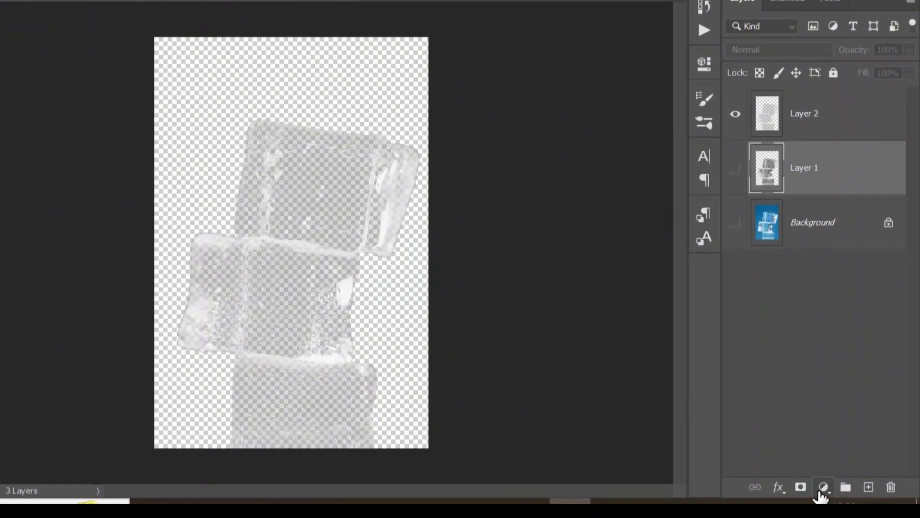
left_click(822, 489)
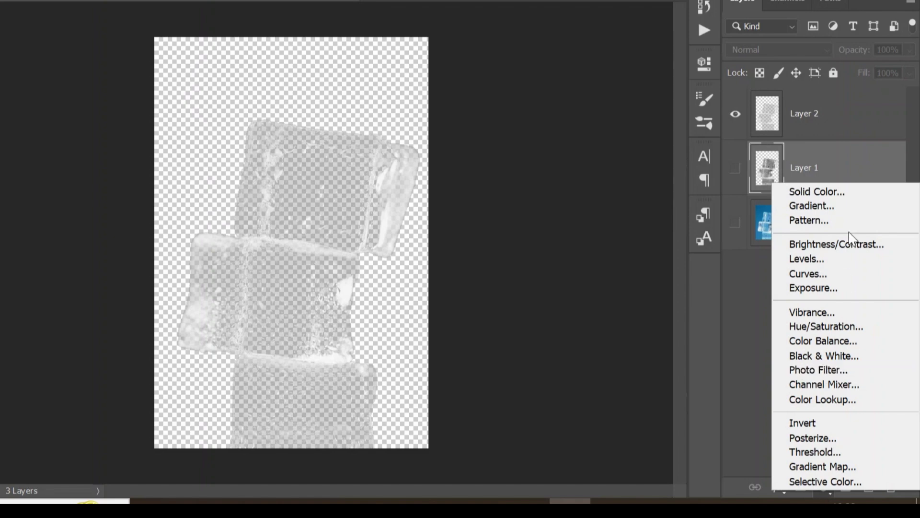
left_click(846, 191)
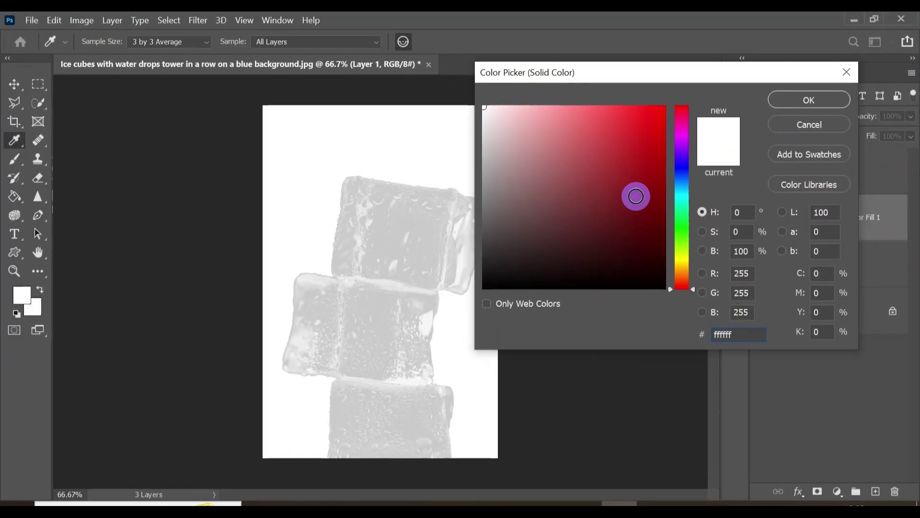
mouse_move(635, 196)
left_mouse_down()
mouse_move(662, 136)
mouse_move(640, 163)
left_mouse_up()
mouse_move(671, 190)
left_mouse_down()
mouse_move(684, 197)
mouse_move(686, 240)
mouse_move(656, 246)
left_mouse_up()
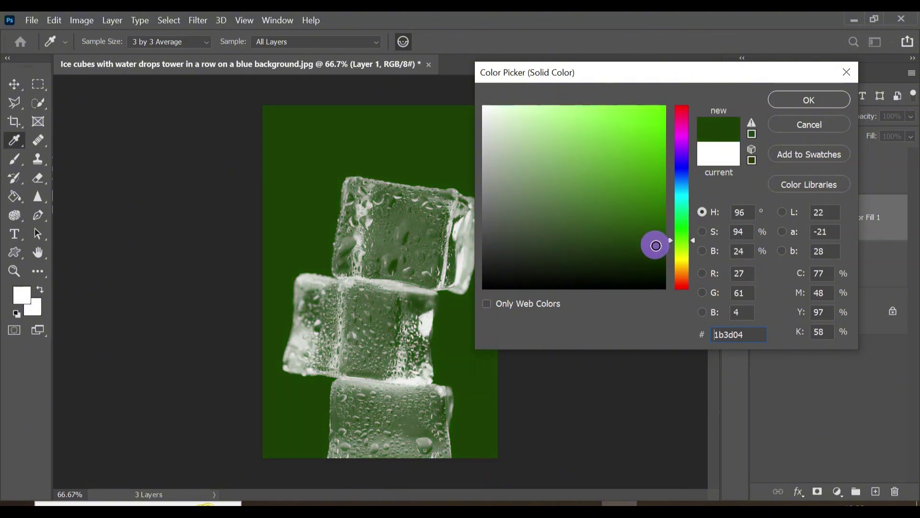
left_click(798, 103)
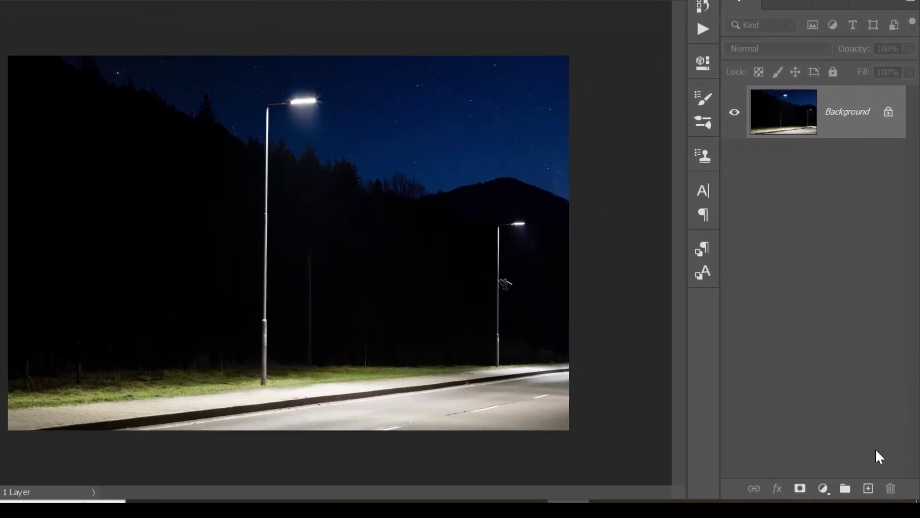
Add an empty layer and outline a Polygonal Lasso cone from the lamp head to the sidewalk
left_click(876, 493)
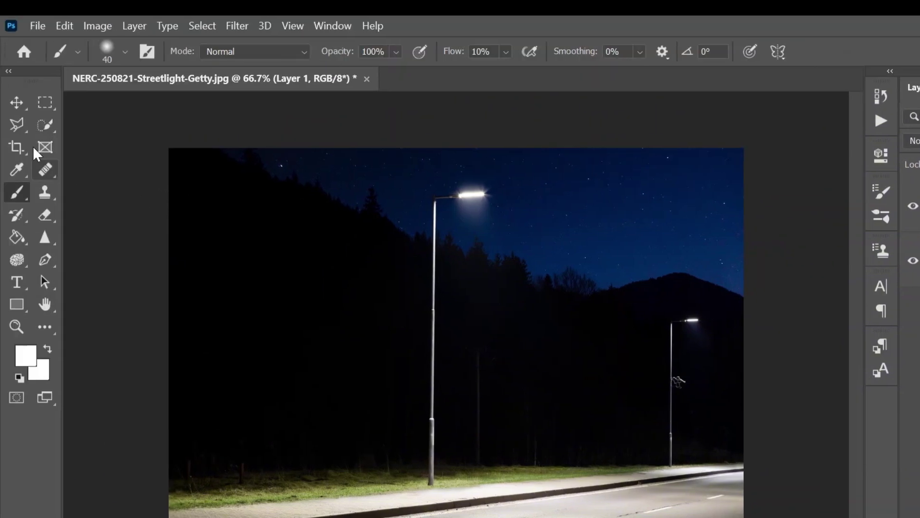
left_click(24, 133)
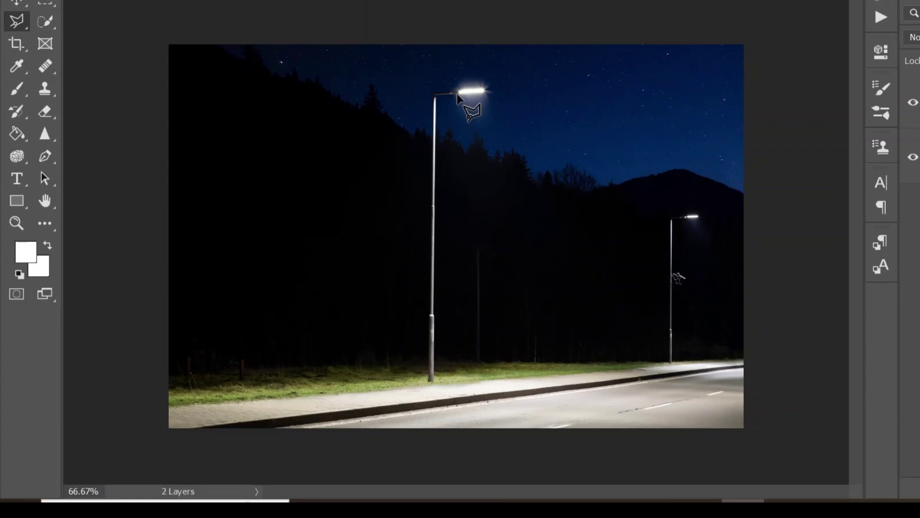
left_click(459, 197)
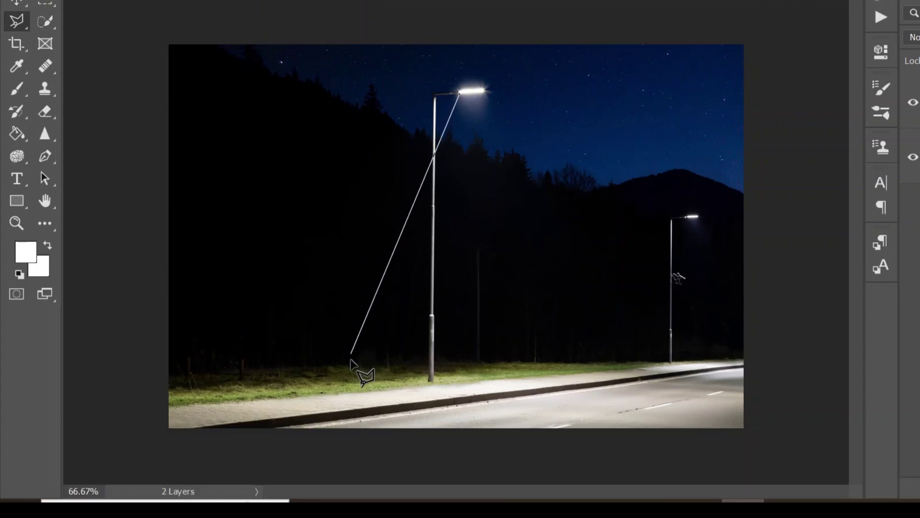
left_click(330, 385)
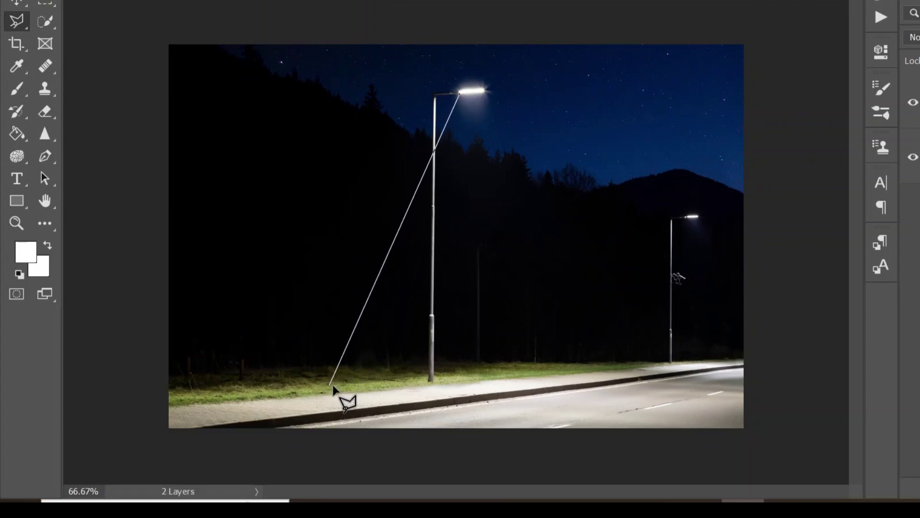
left_click(618, 388)
Close the cone selection and fill it with a reversed white Gradient Fill layer
left_click(460, 92)
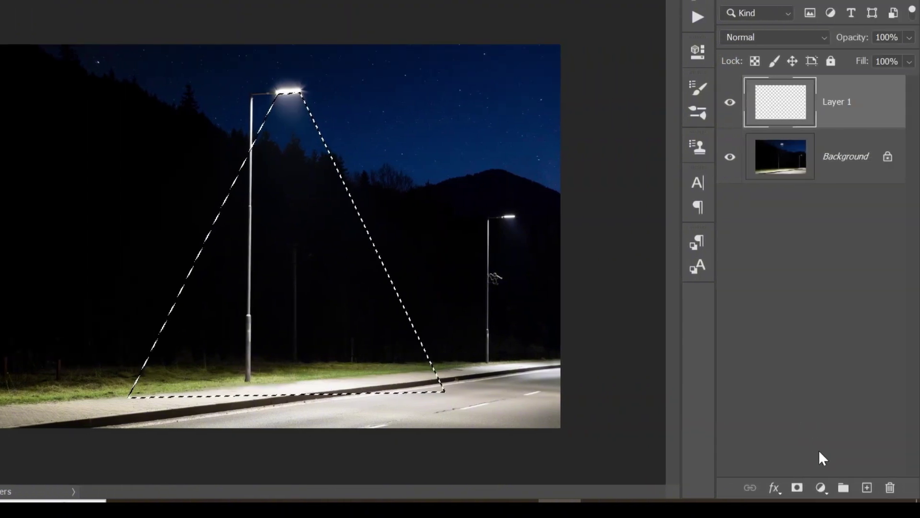
left_click(821, 487)
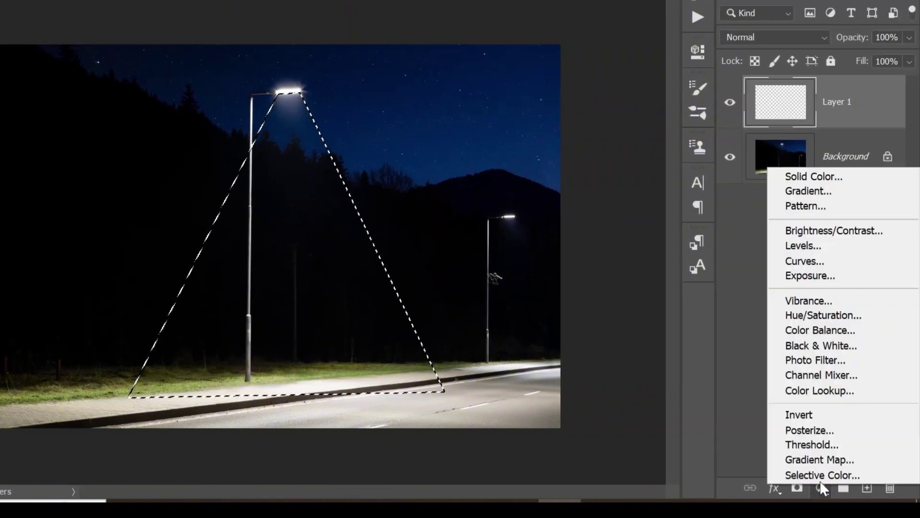
left_click(830, 191)
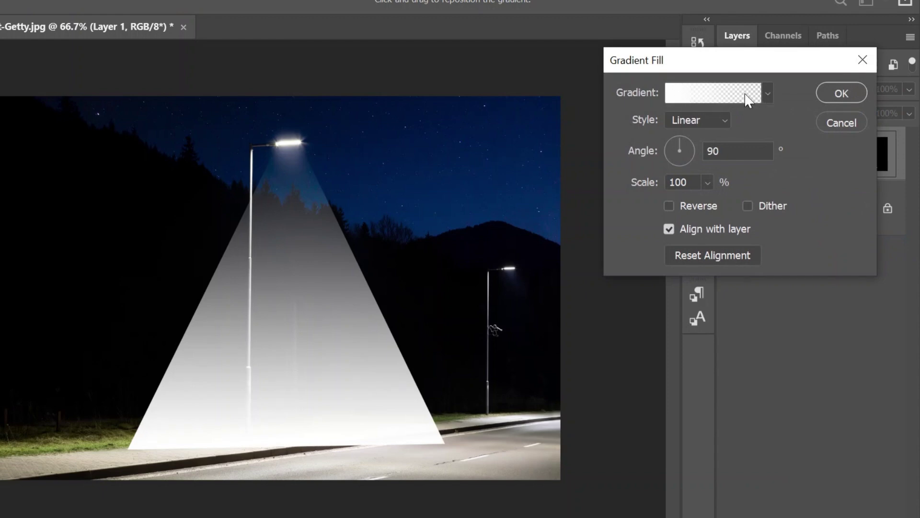
left_click(668, 206)
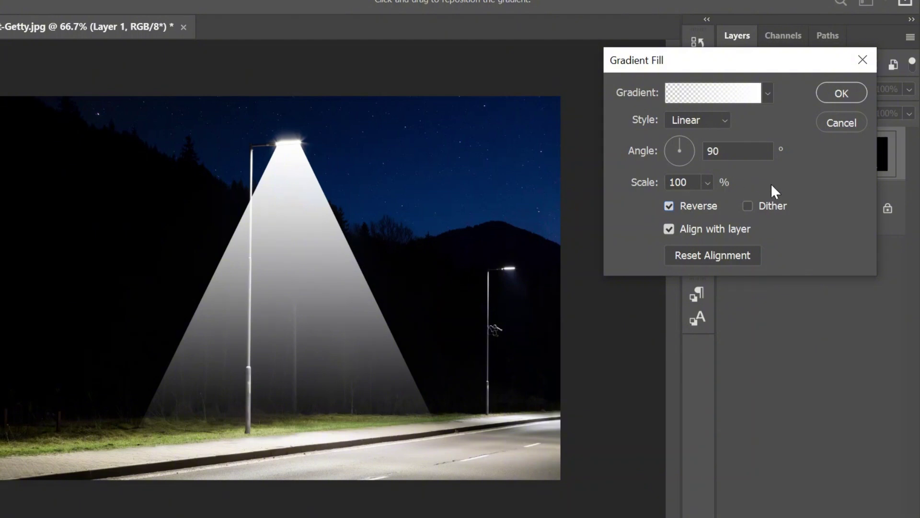
left_click(826, 93)
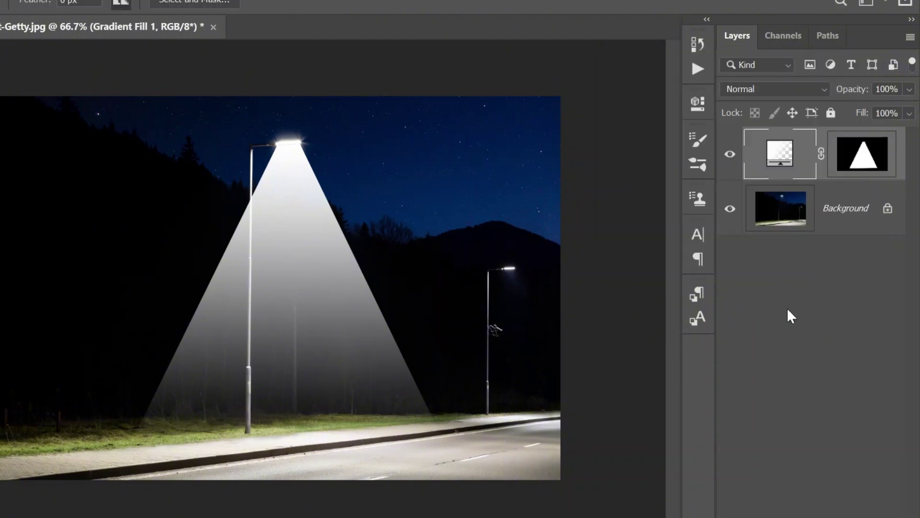
Convert Gradient Fill 1 to a smart object and apply a Field Blur to it
right_click(819, 129)
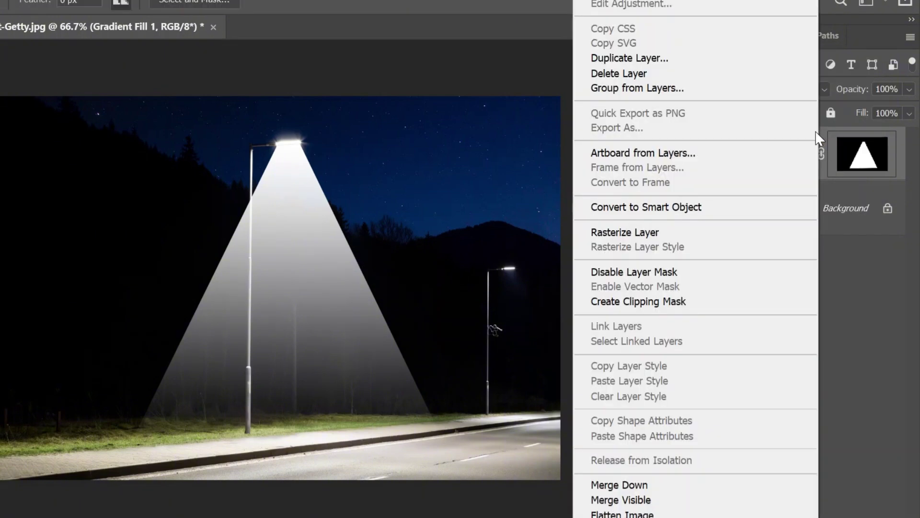
left_click(692, 206)
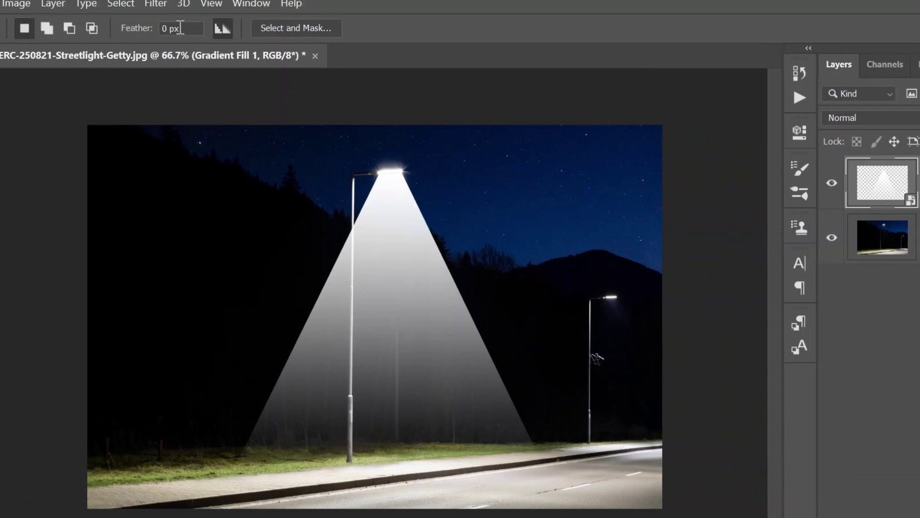
left_click(237, 25)
mouse_move(278, 222)
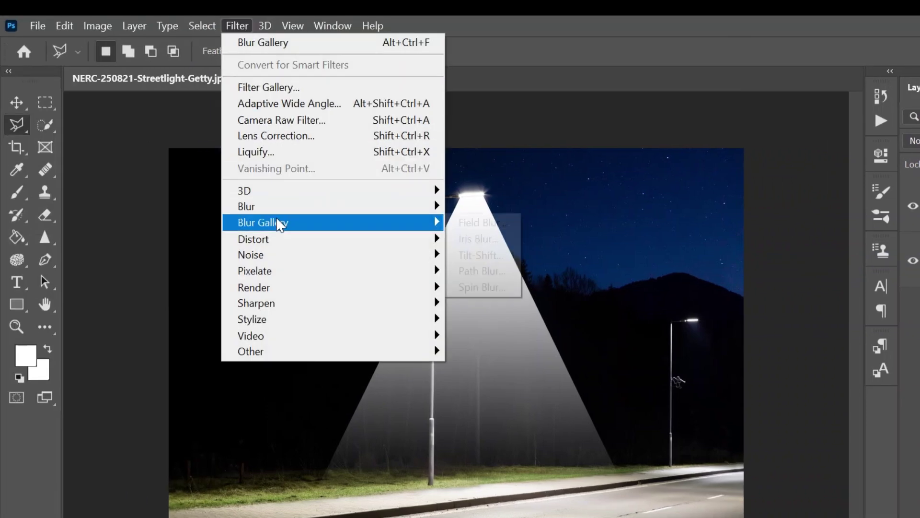
left_click(478, 223)
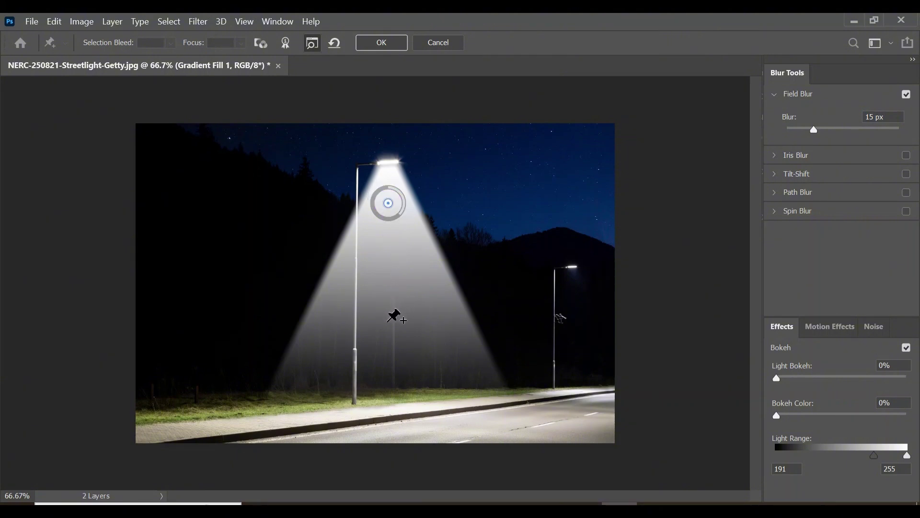
Add a second pin down the beam, blur the top pin about 12 px and the lower pin more
left_click(387, 321)
left_click(388, 204)
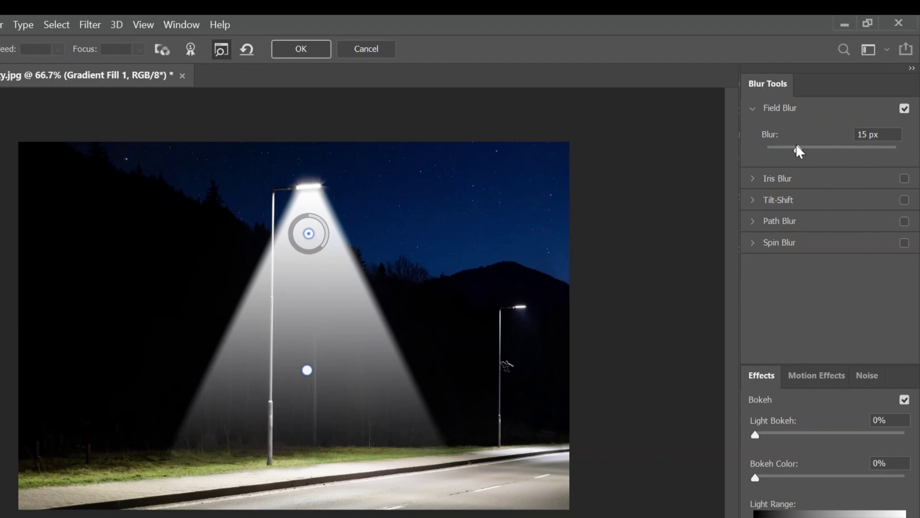
left_click_drag(814, 130, 791, 154)
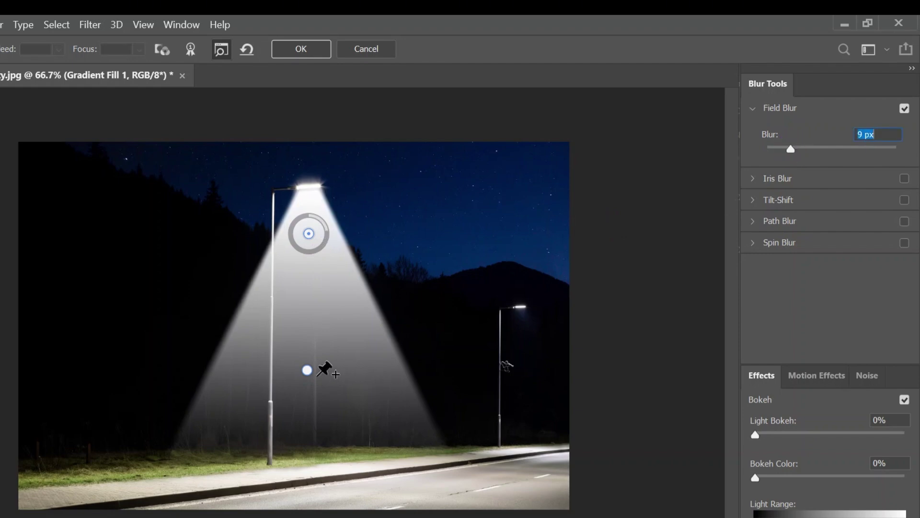
left_click(308, 370)
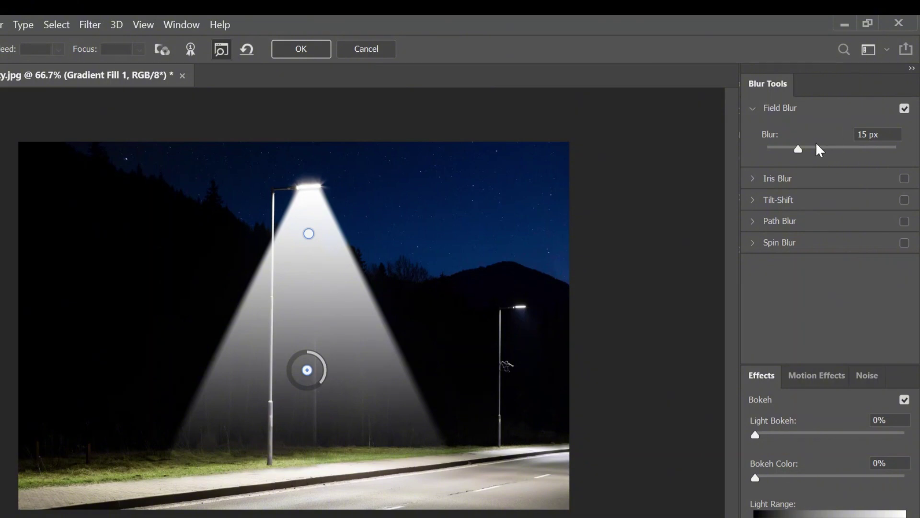
left_click_drag(798, 149, 822, 152)
left_click(834, 150)
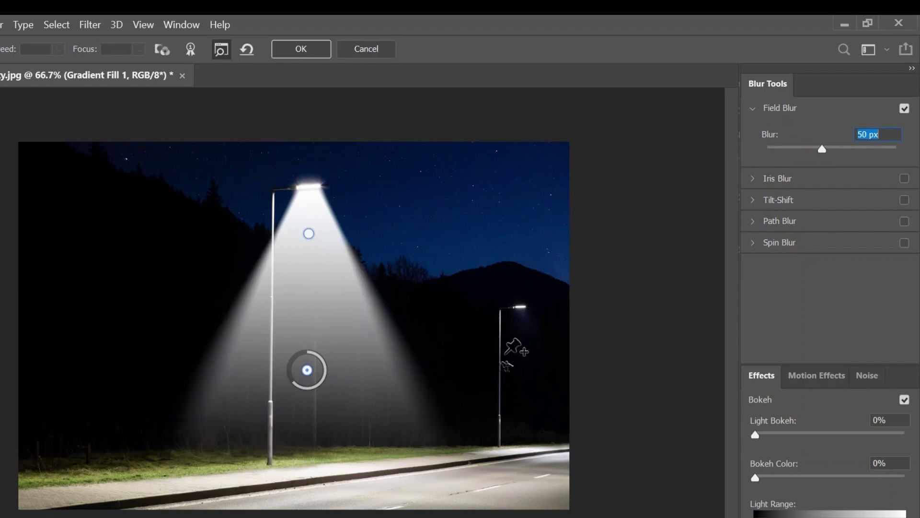
left_click(309, 233)
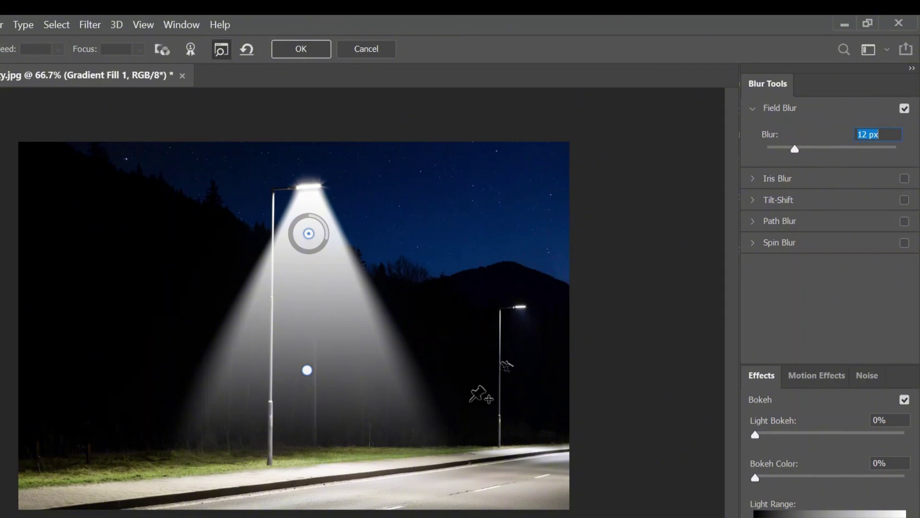
left_click(302, 50)
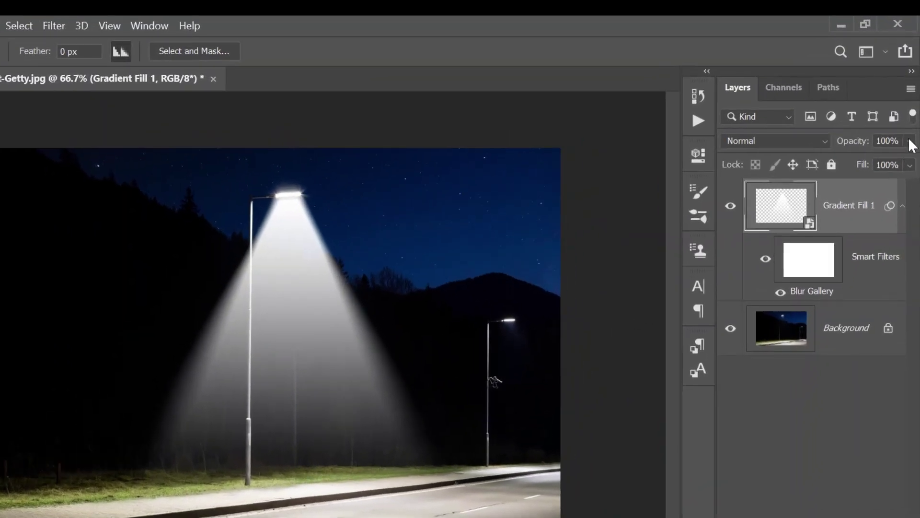
Lower the Gradient Fill 1 light cone's opacity to about 74%
left_click(909, 140)
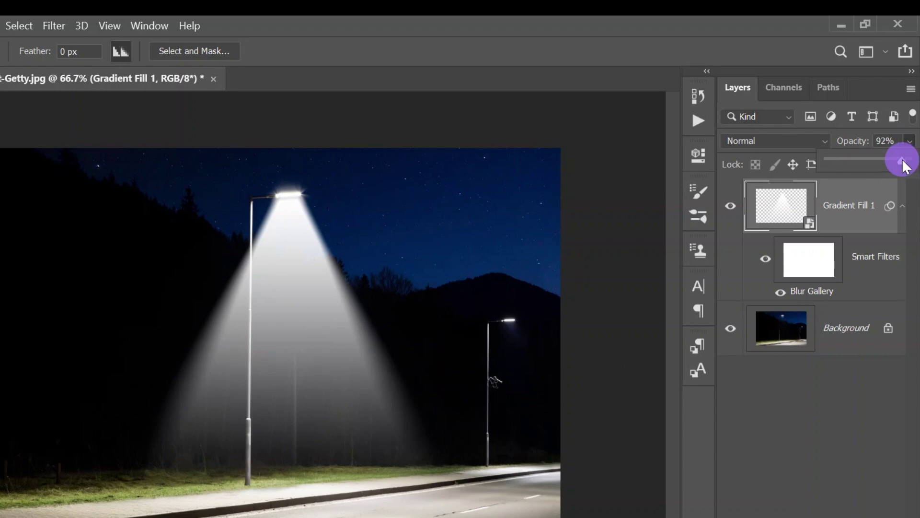
left_click_drag(900, 159, 867, 161)
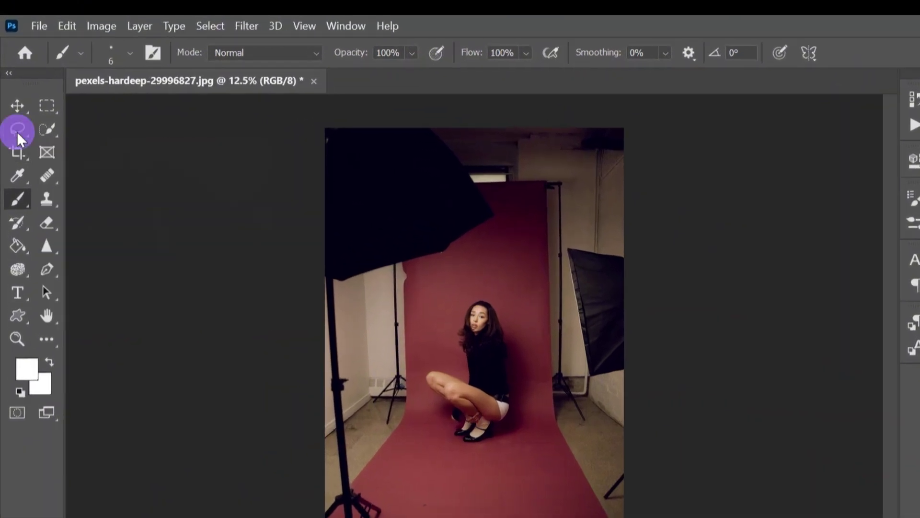
Lasso loosely around the model, invert the selection, and open Content-Aware Fill
left_click(17, 131)
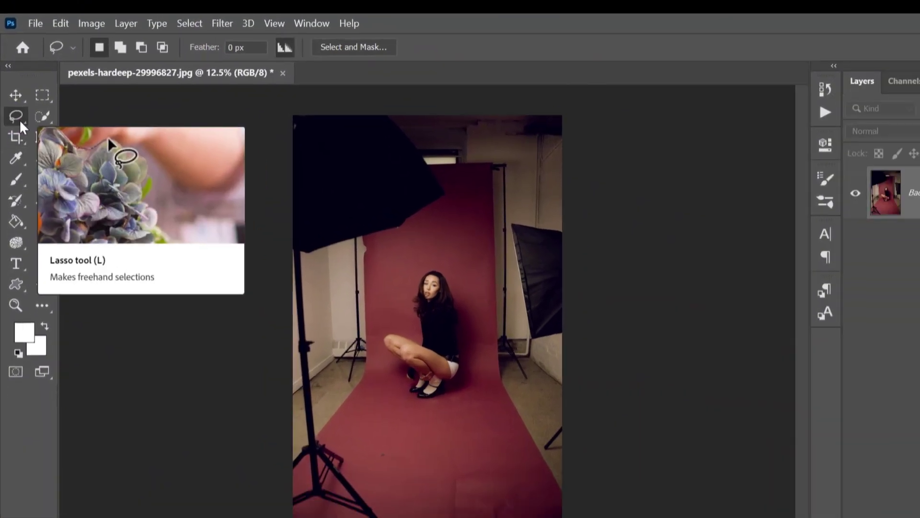
mouse_move(439, 232)
left_mouse_down()
mouse_move(397, 247)
mouse_move(375, 310)
left_mouse_up()
mouse_move(334, 279)
left_mouse_down()
mouse_move(340, 381)
mouse_move(424, 388)
mouse_move(439, 284)
mouse_move(425, 209)
mouse_move(389, 204)
left_mouse_up()
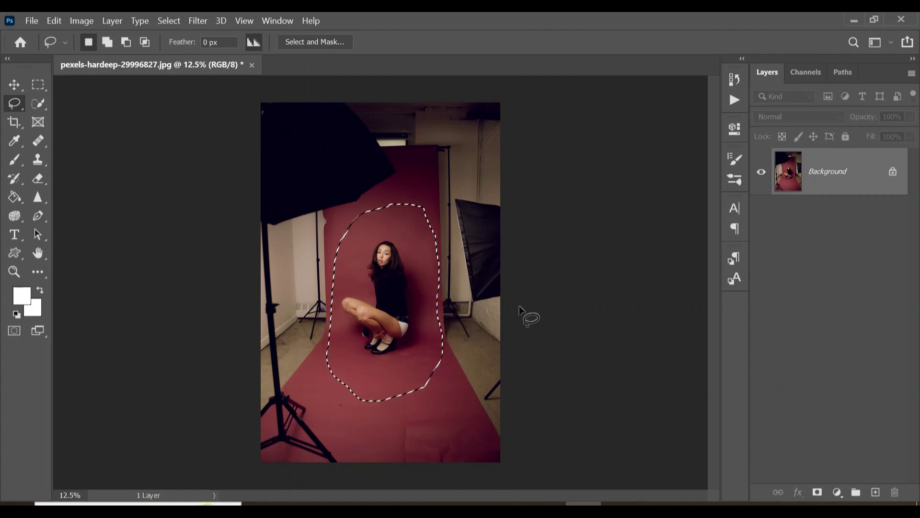
key("ctrl+shift+i")
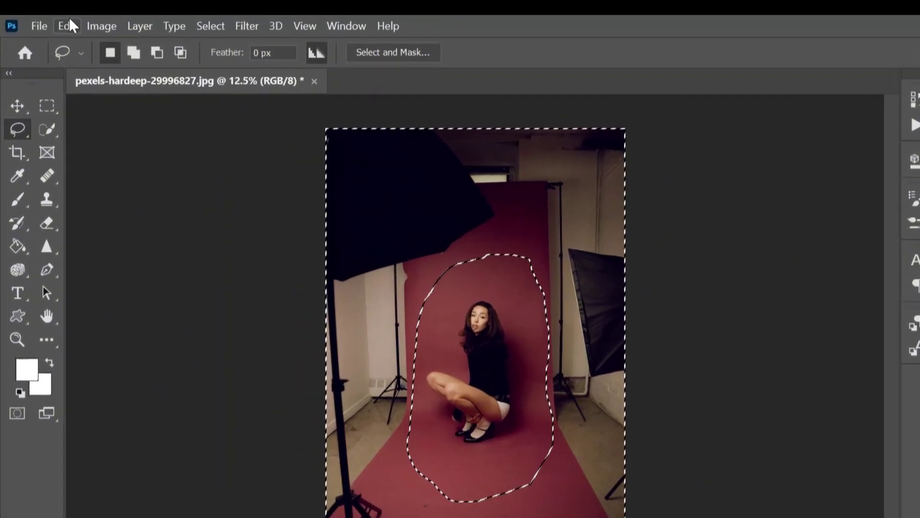
left_click(55, 21)
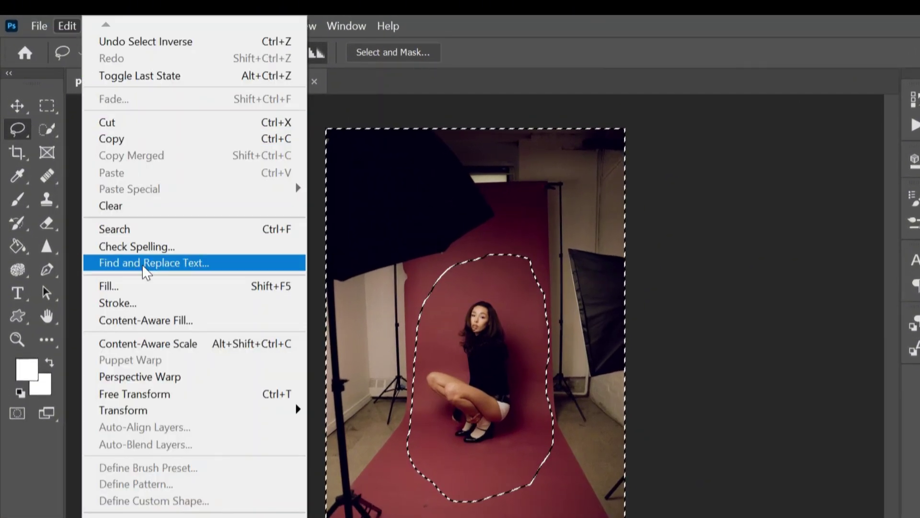
left_click(148, 321)
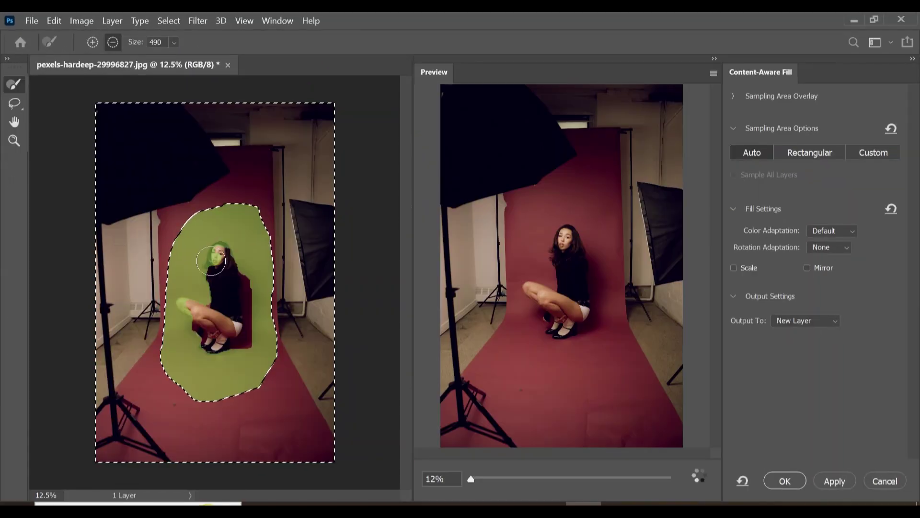
Exclude the model's face from sampling with a smaller brush, fill to a new layer, and deselect
key("bracketleft")
key("bracketleft")
key("bracketleft")
key("bracketleft")
key("bracketleft")
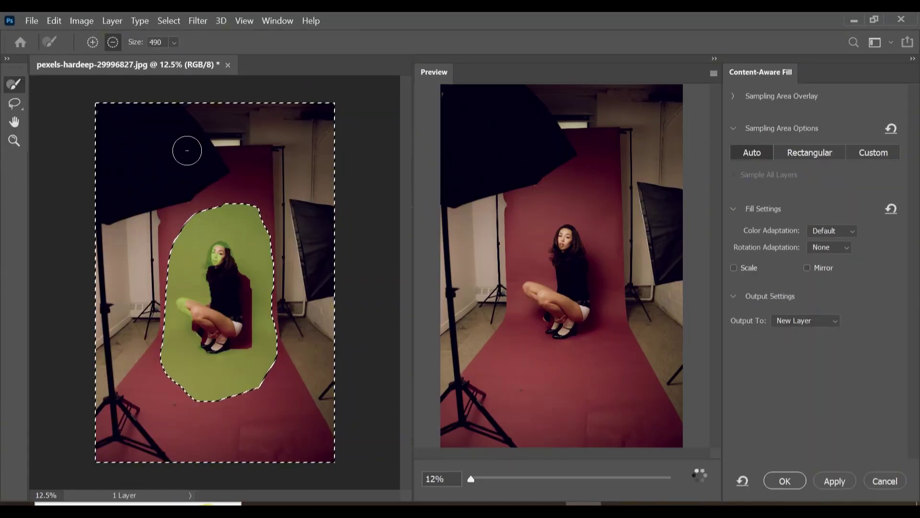
mouse_move(216, 254)
left_mouse_down()
mouse_move(211, 306)
mouse_move(214, 249)
mouse_move(208, 297)
mouse_move(182, 306)
mouse_move(197, 322)
mouse_move(220, 255)
mouse_move(213, 352)
left_mouse_up()
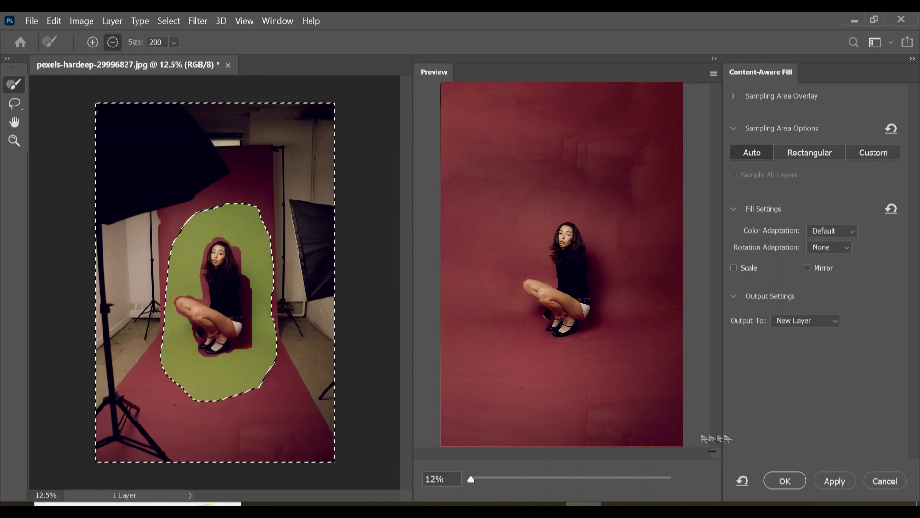
left_click(784, 479)
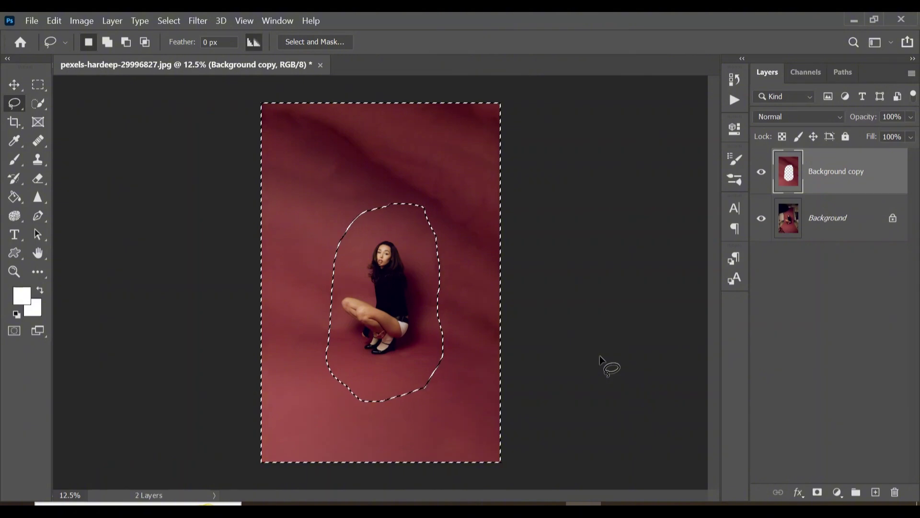
key("ctrl+d")
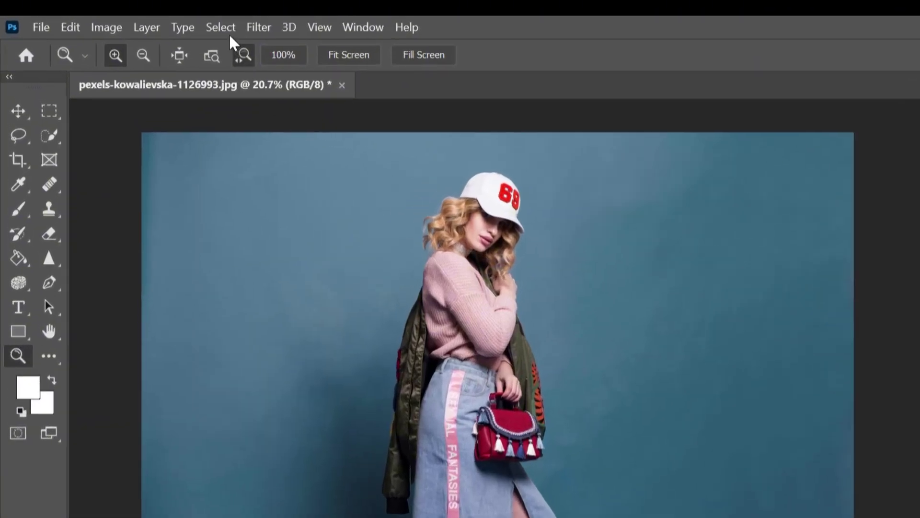
Select Subject on the woman, copy her to Layer 1, and add an empty Layer 2
left_click(170, 21)
left_click(246, 231)
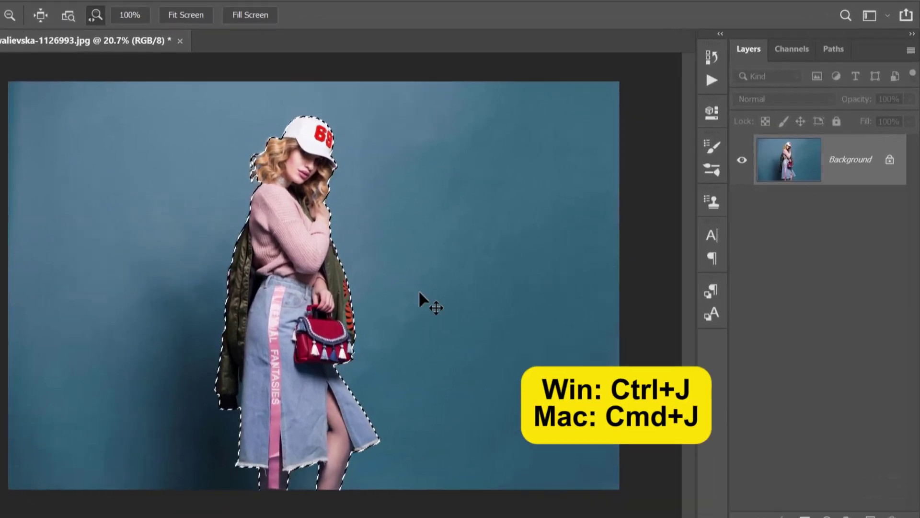
key("ctrl+j")
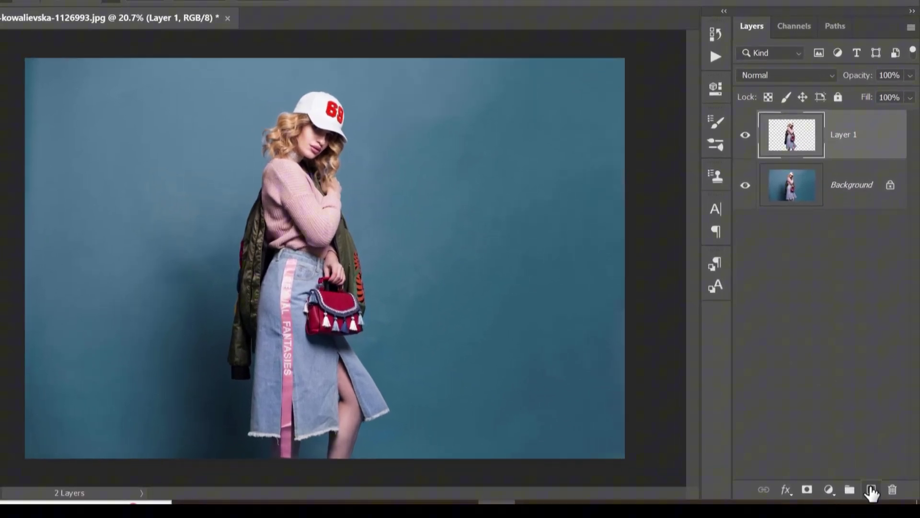
left_click(875, 492)
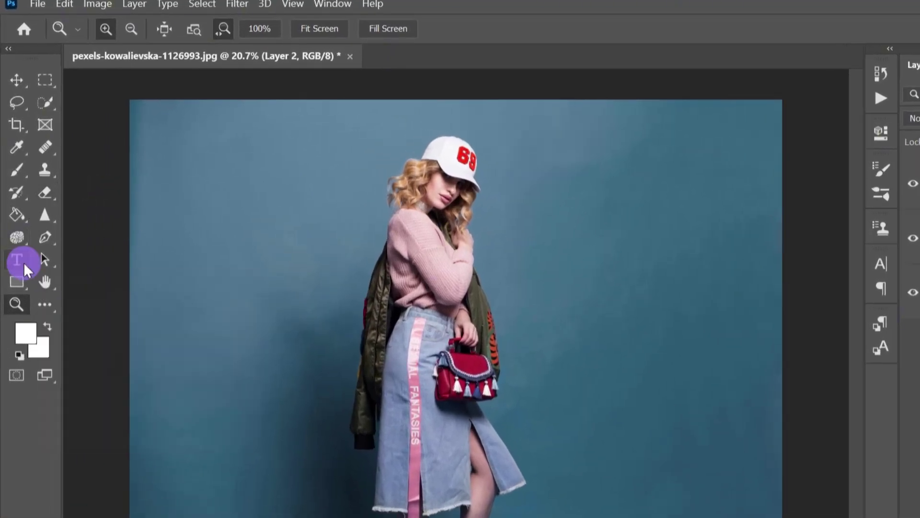
Add white 700 pt 'FANTASY' text across the middle of the photo and duplicate its layer
left_click(24, 263)
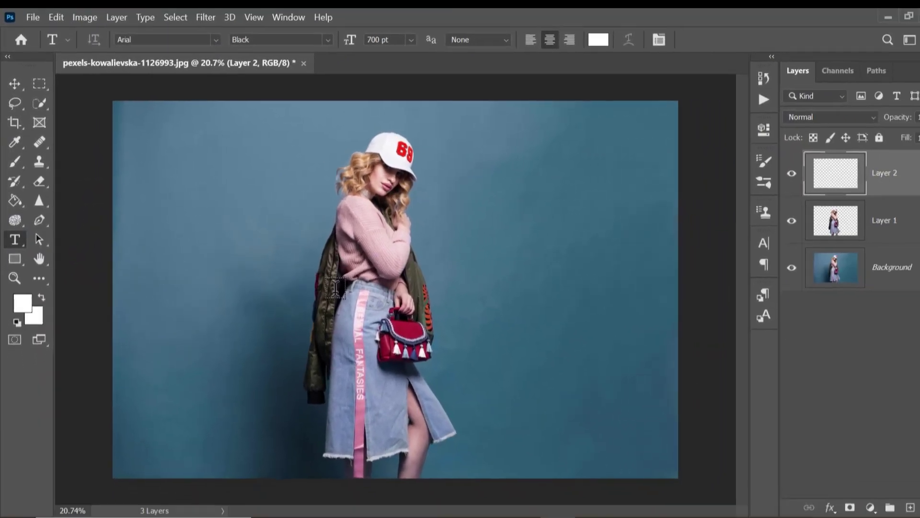
left_click(288, 260)
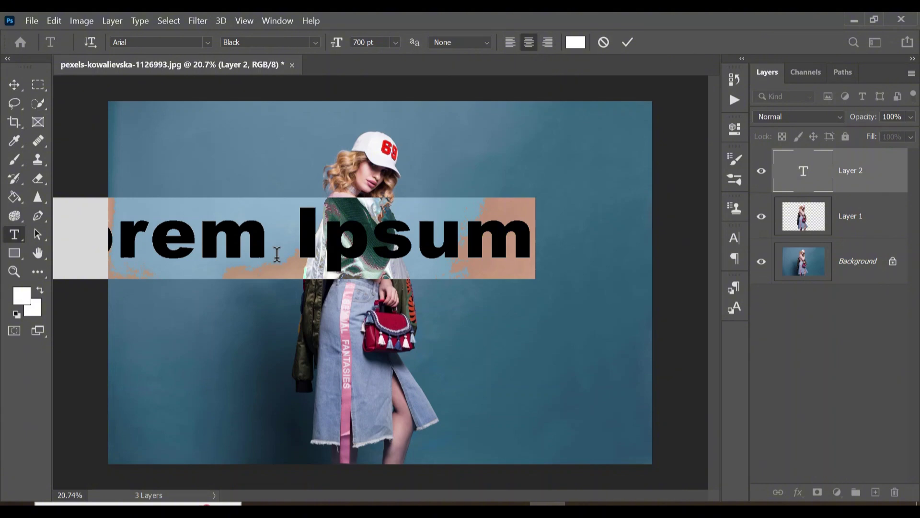
type("FANTASY")
key("ctrl+Return")
key("ctrl+j")
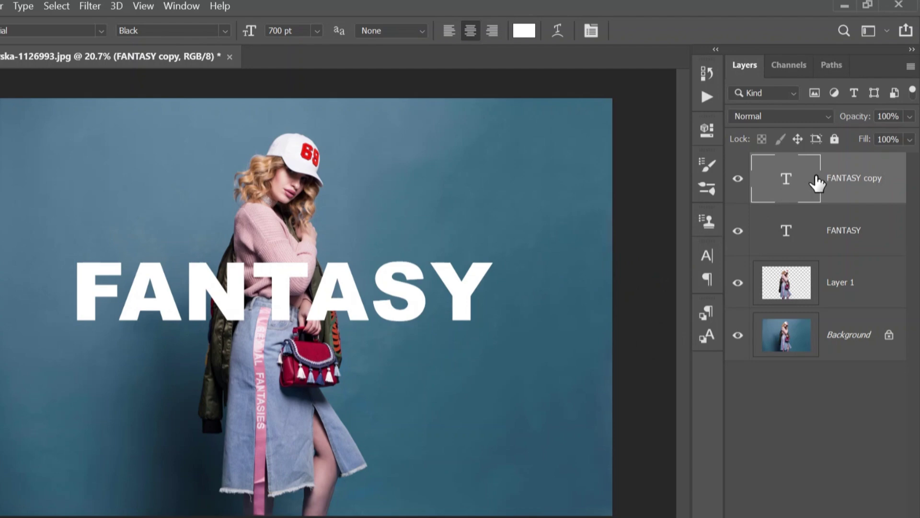
Convert the FANTASY copy to a shape and move the original FANTASY layer below Layer 1
right_click(843, 174)
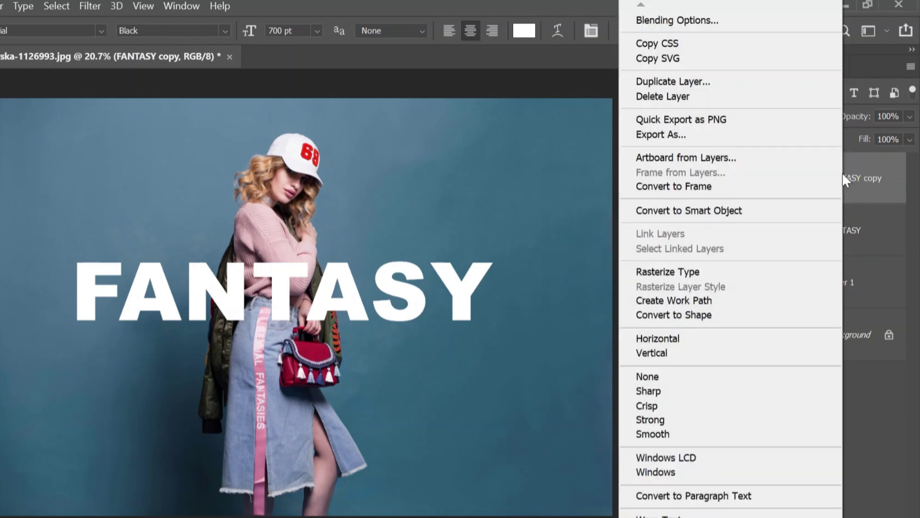
left_click(709, 315)
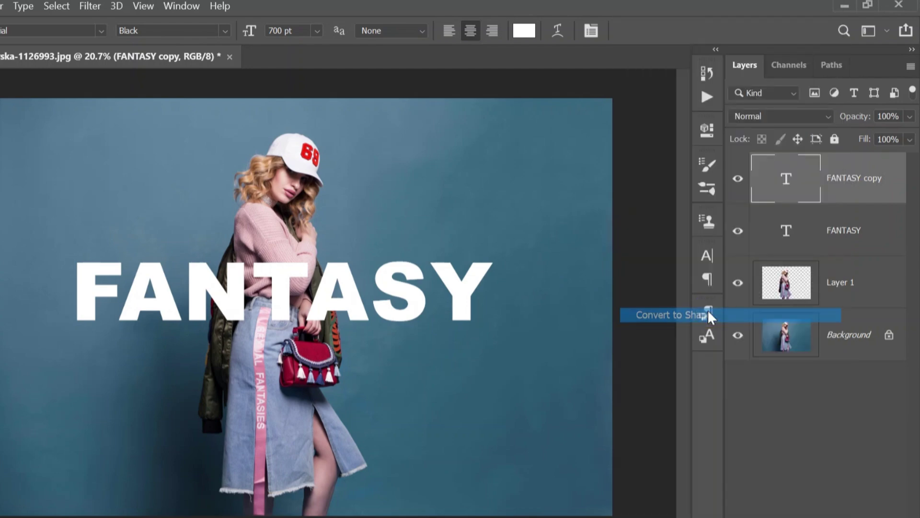
key("b")
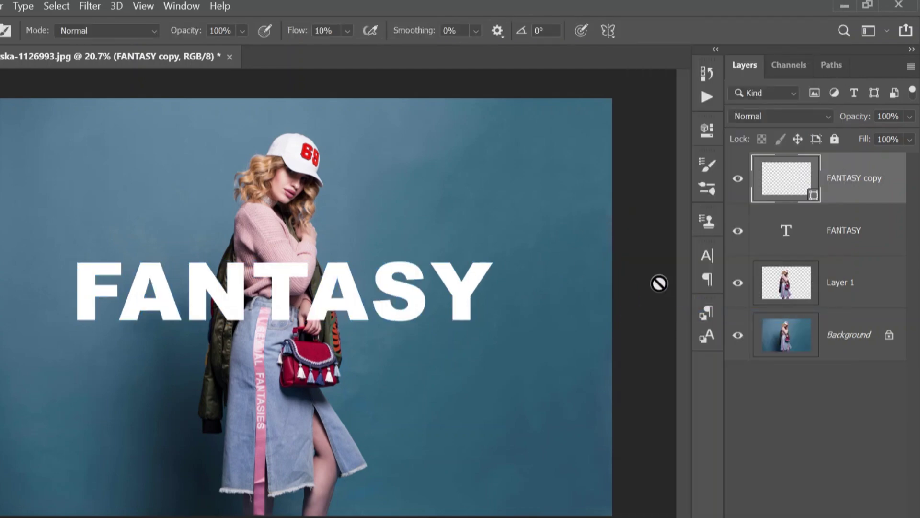
left_click(839, 232)
left_click(839, 233)
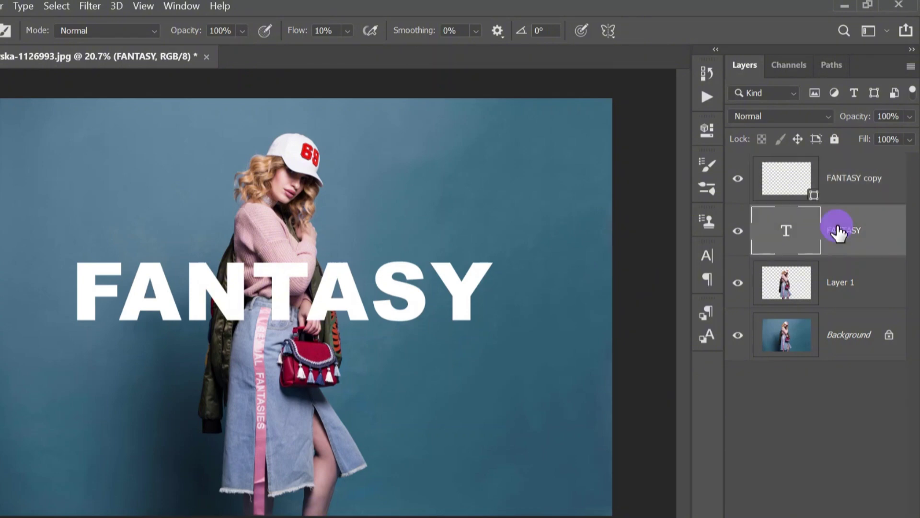
left_click_drag(839, 235, 833, 301)
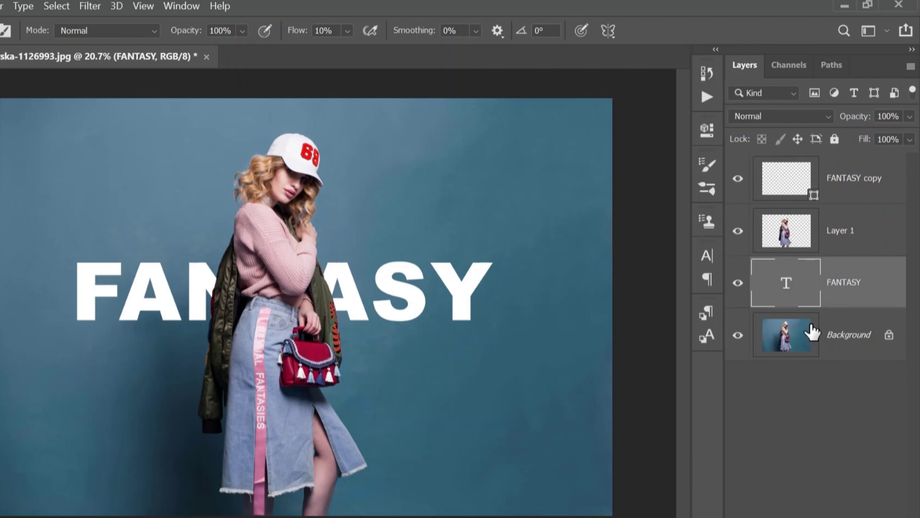
left_click(845, 179)
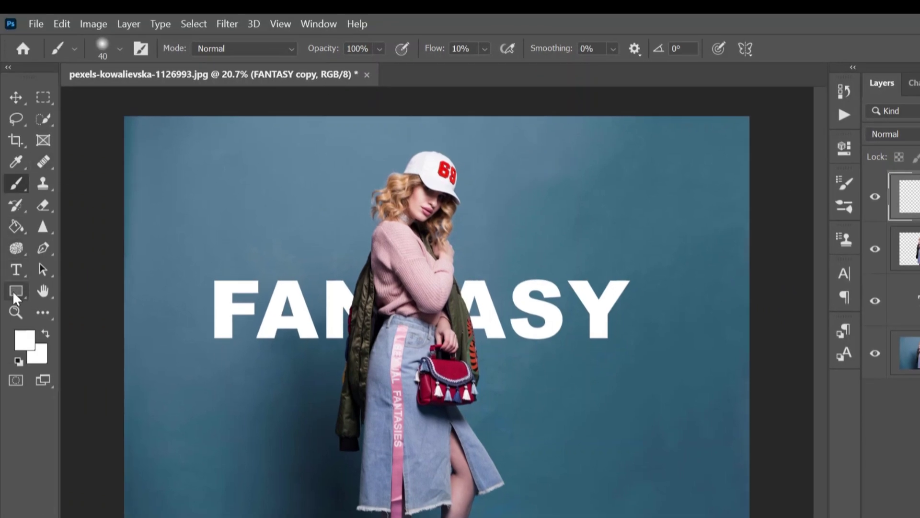
Give the FANTASY copy shape no fill and a white 14.69 px stroke
left_click(16, 291)
left_click(191, 46)
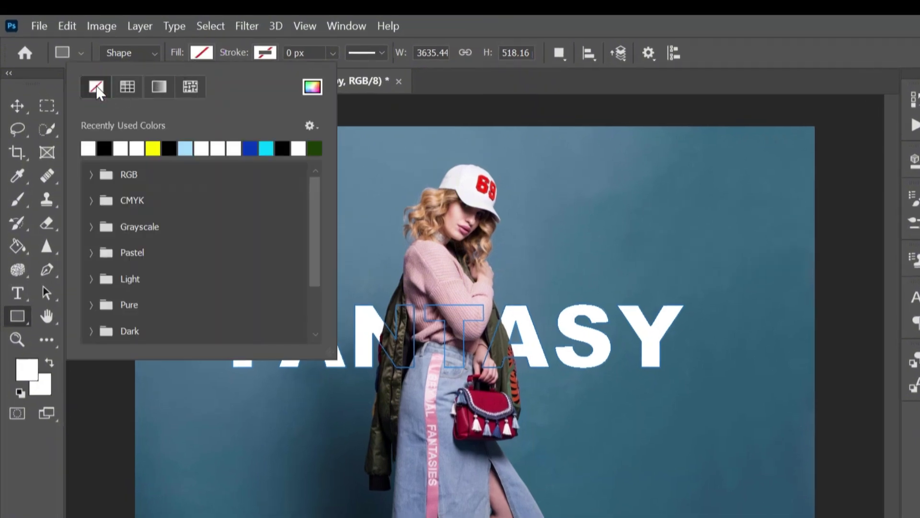
left_click(271, 49)
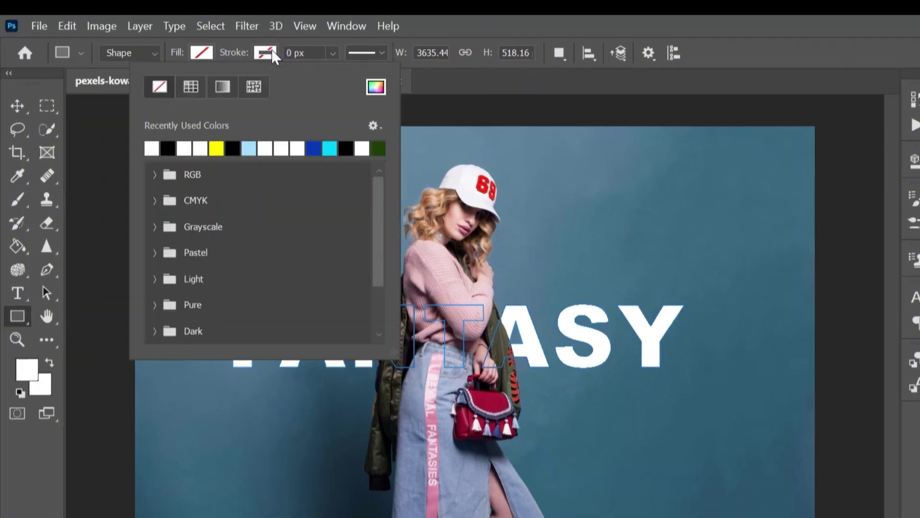
left_click(153, 146)
key("Return")
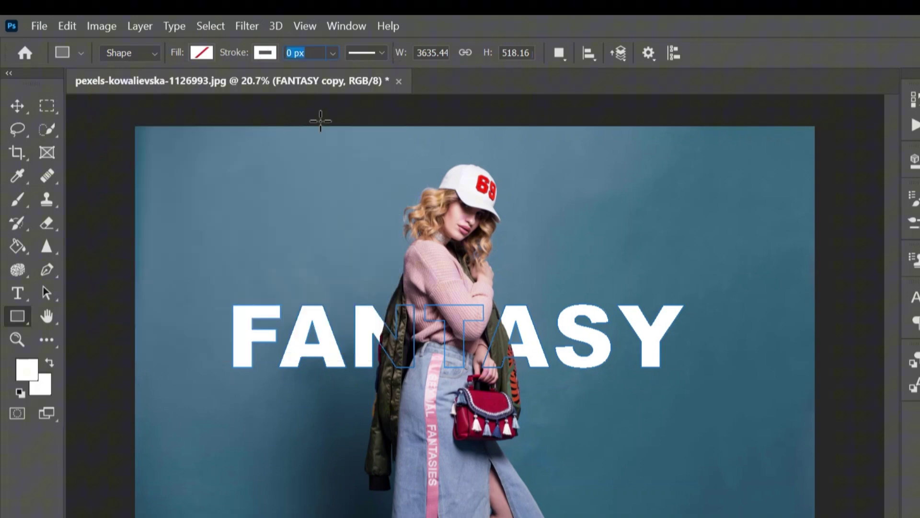
left_click(334, 54)
left_click_drag(337, 73, 368, 74)
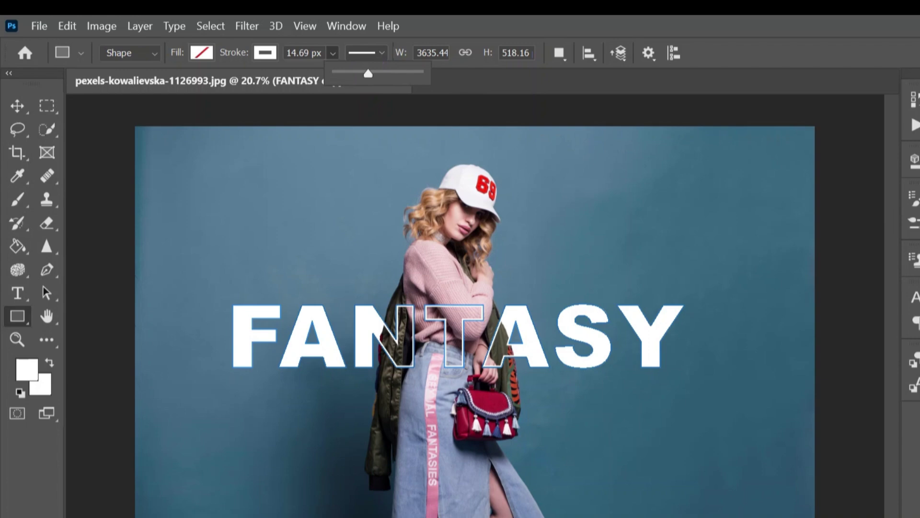
key("Return")
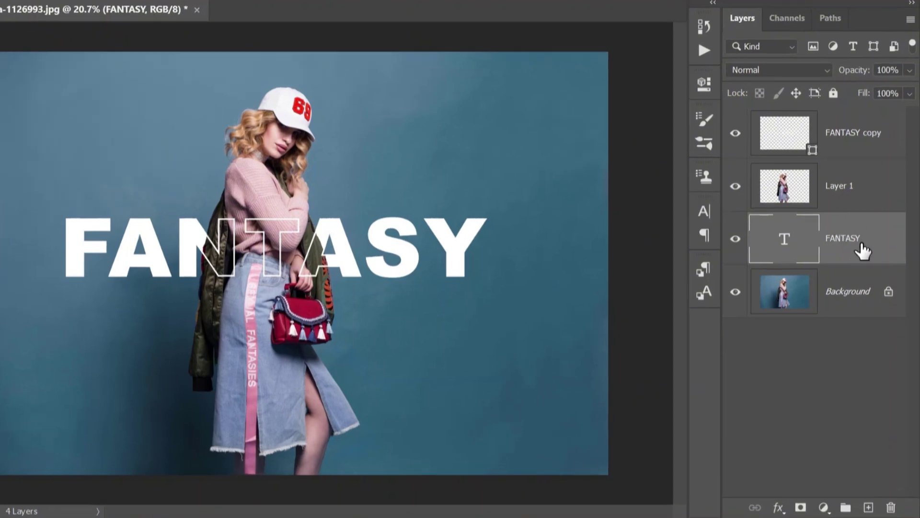
Select both FANTASY layers and reposition them together with Free Transform
left_click(869, 130, "ctrl")
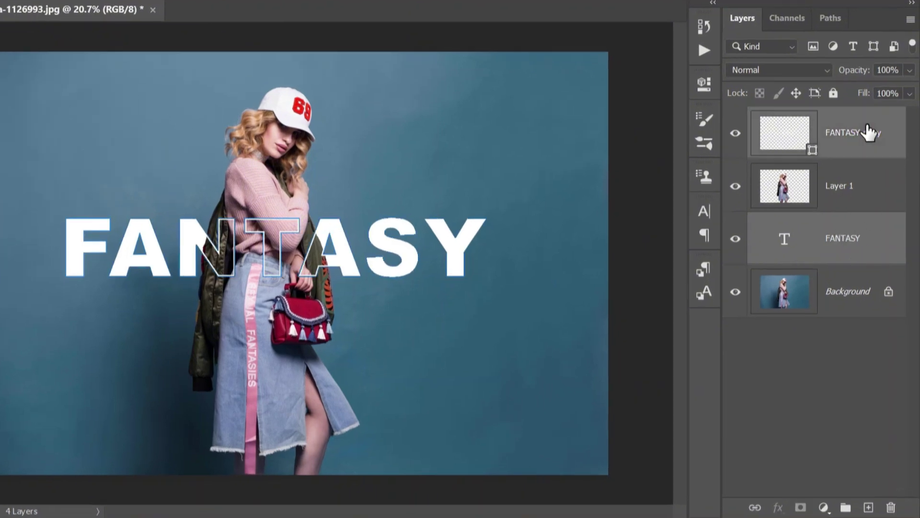
key("ctrl+t")
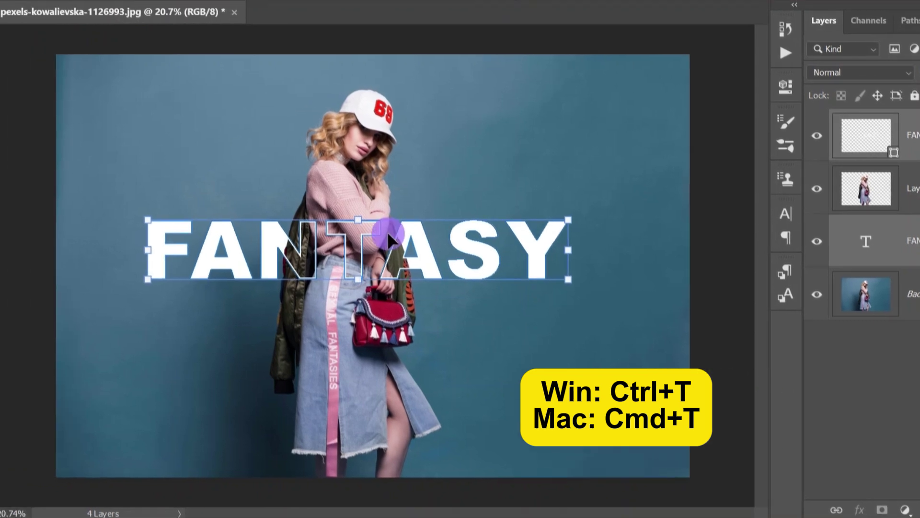
left_click_drag(301, 235, 305, 206)
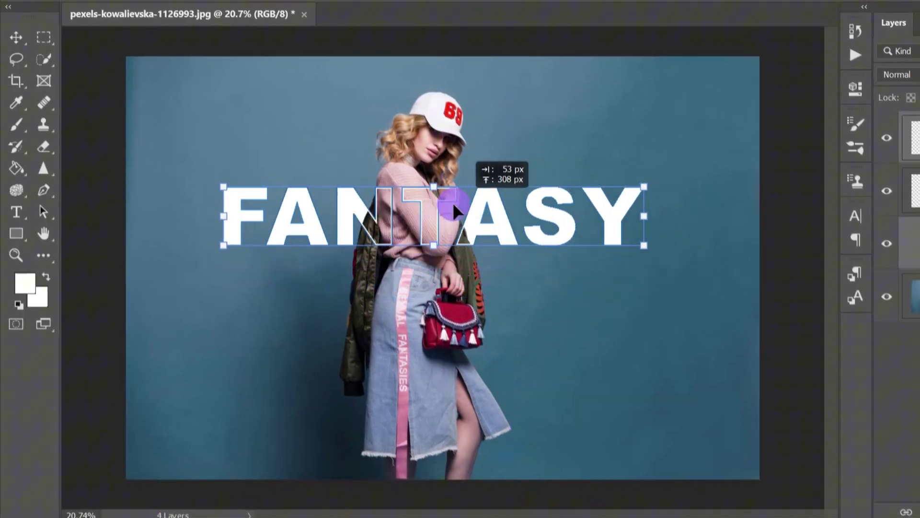
left_click_drag(454, 211, 454, 243)
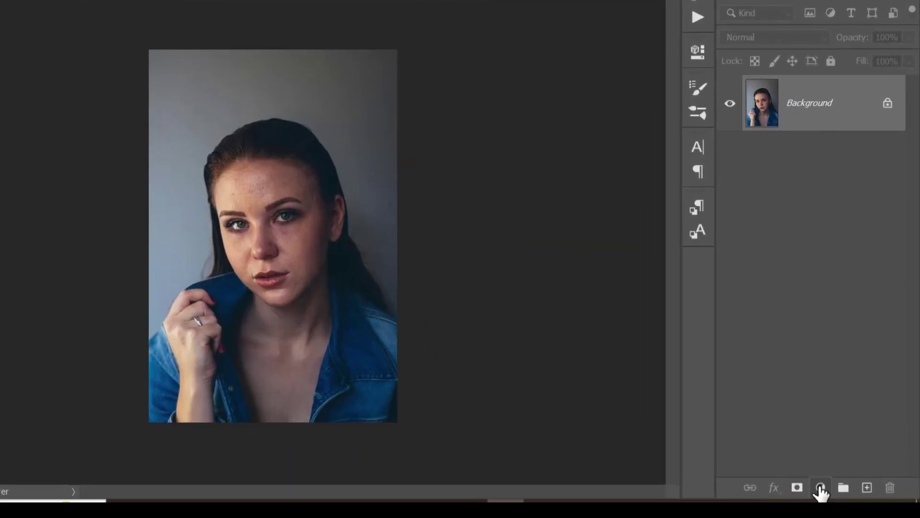
Add a Levels adjustment layer that darkens the whole portrait
left_click(837, 492)
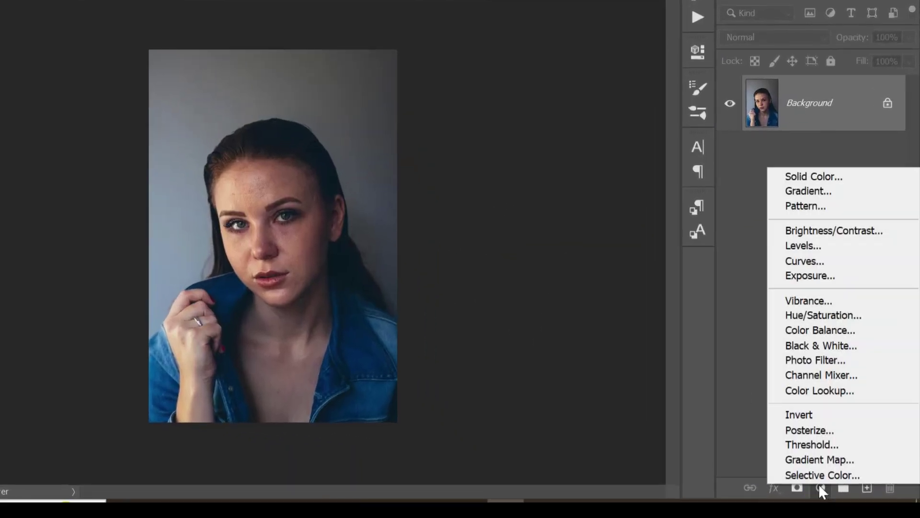
left_click(836, 245)
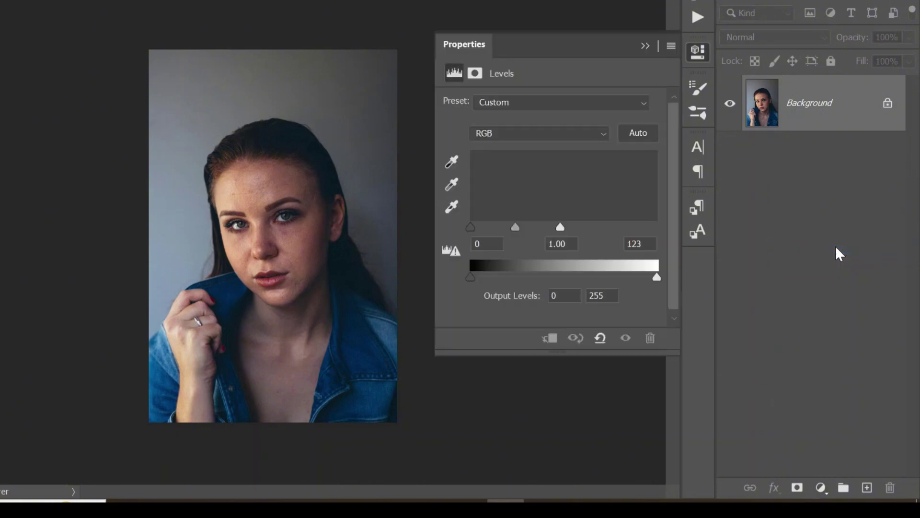
left_click_drag(656, 276, 568, 276)
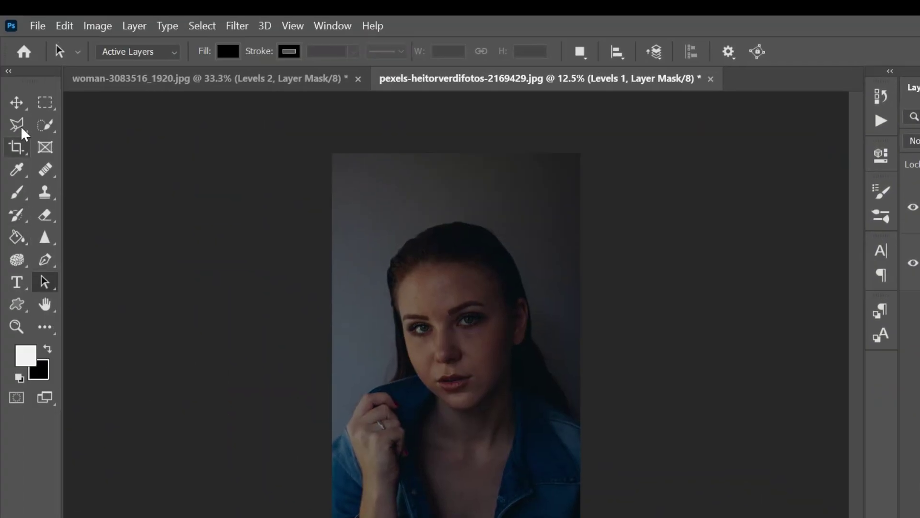
Draw a Polygonal Lasso selection of fanned light-ray strips from the upper left across her
left_click(17, 125)
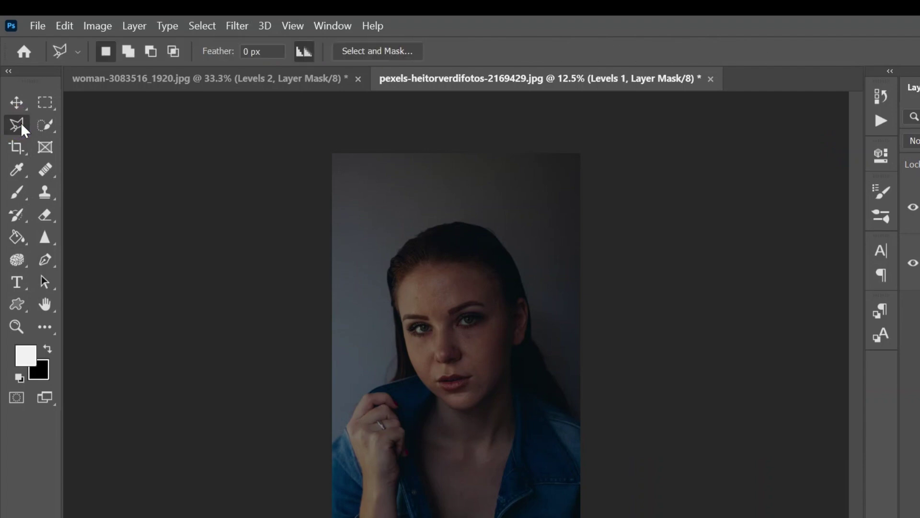
left_click(319, 170)
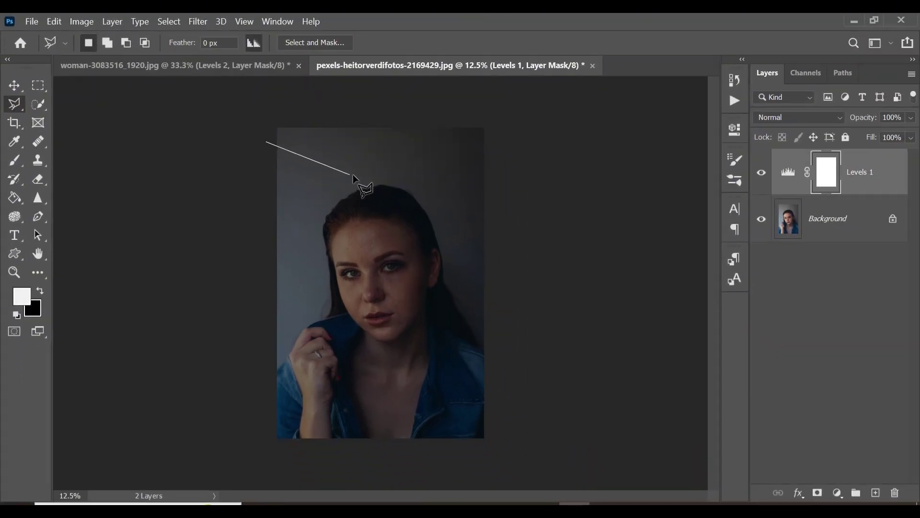
left_click(502, 181)
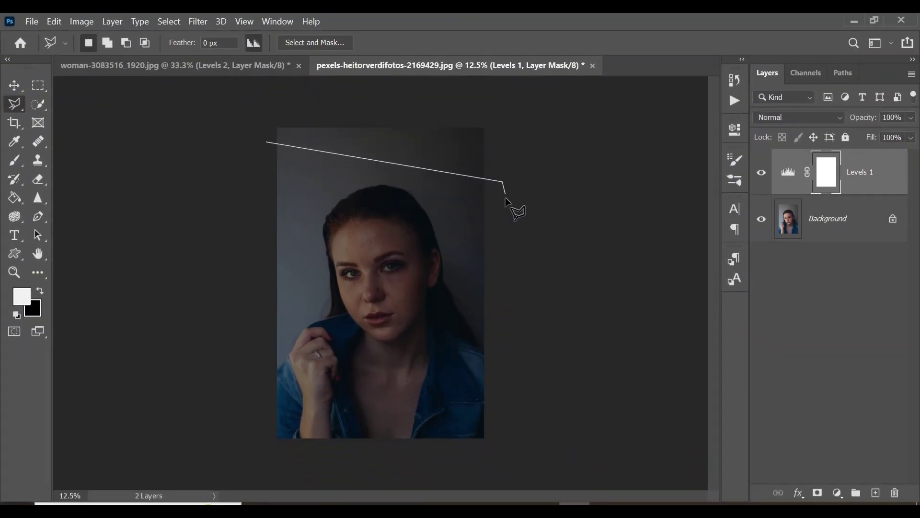
left_click(505, 242)
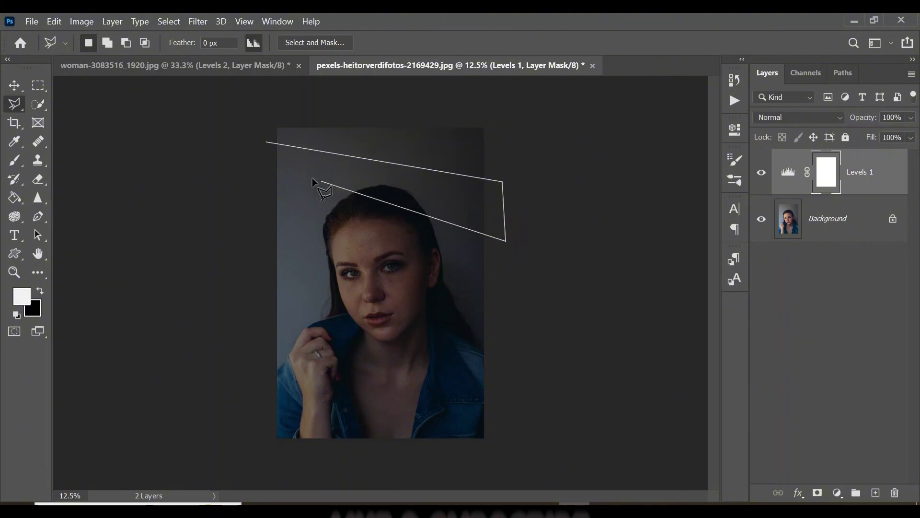
left_click(265, 148)
left_click(508, 291)
left_click(505, 352)
left_click(265, 153)
left_click(506, 391)
left_click(502, 440)
left_click(264, 158)
left_click(392, 464)
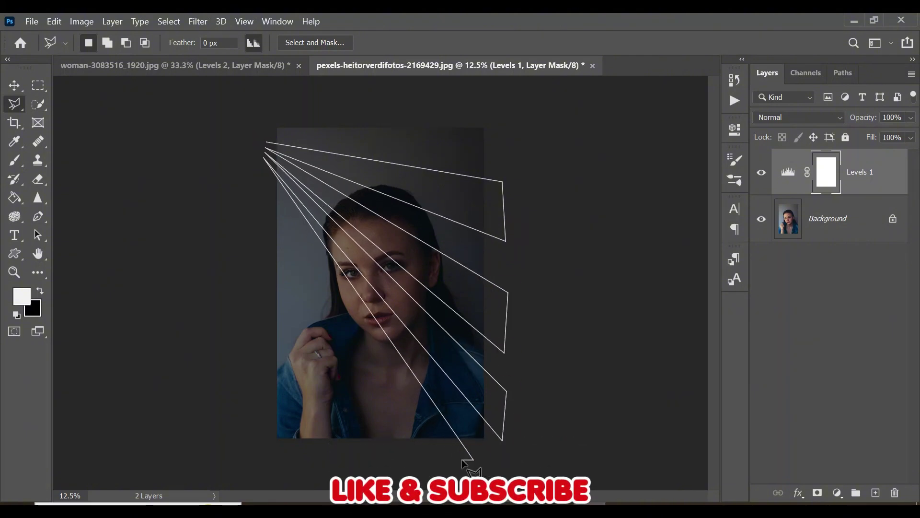
left_click(473, 460)
left_click(261, 163)
left_click(357, 469)
left_click(266, 143)
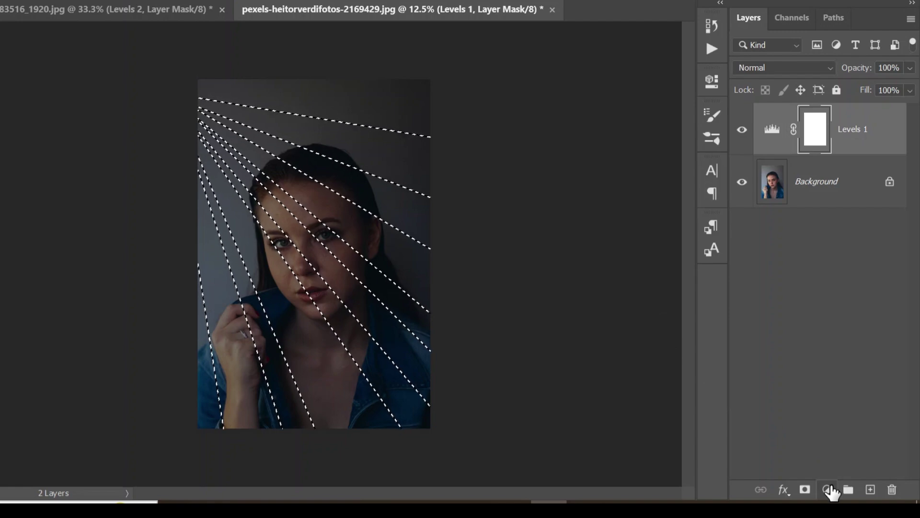
Add a second Levels layer on the rays with white input 138 and mask feather 43.3 px
left_click(839, 491)
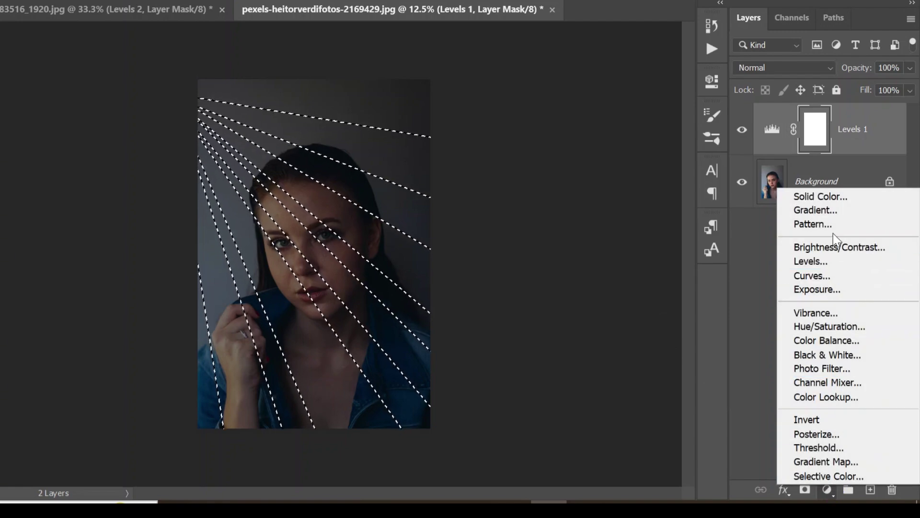
left_click(832, 261)
left_click_drag(672, 247, 595, 246)
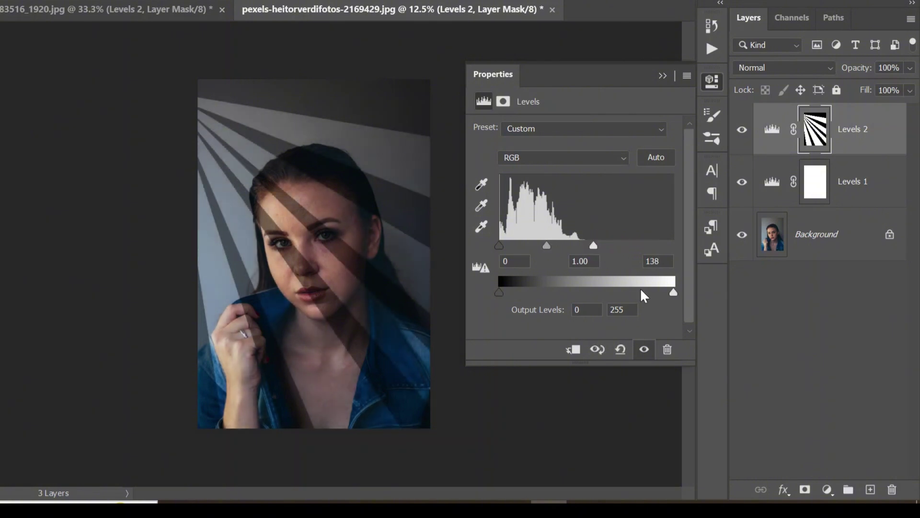
left_click(503, 101)
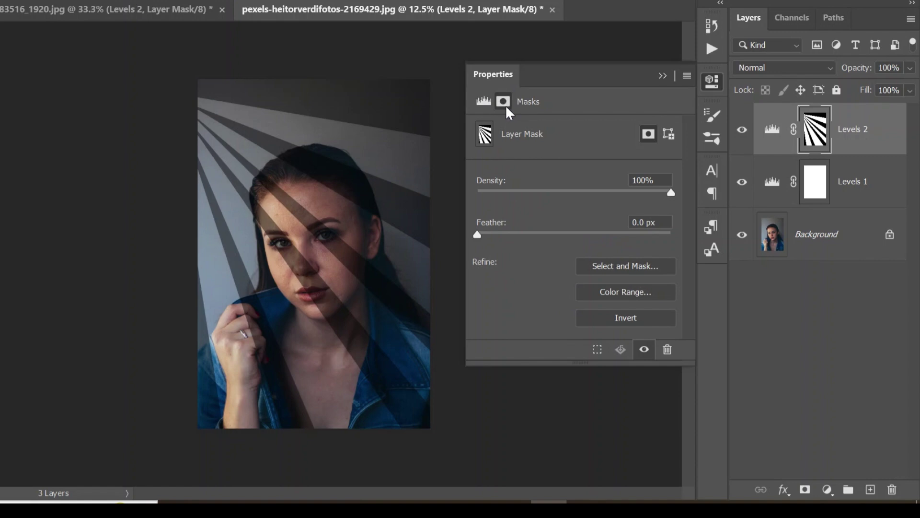
left_click_drag(479, 233, 579, 235)
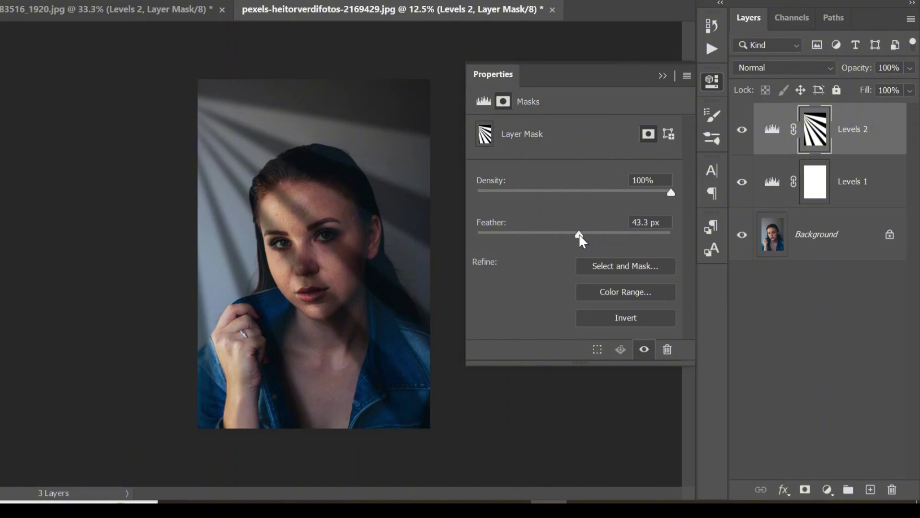
left_click(662, 75)
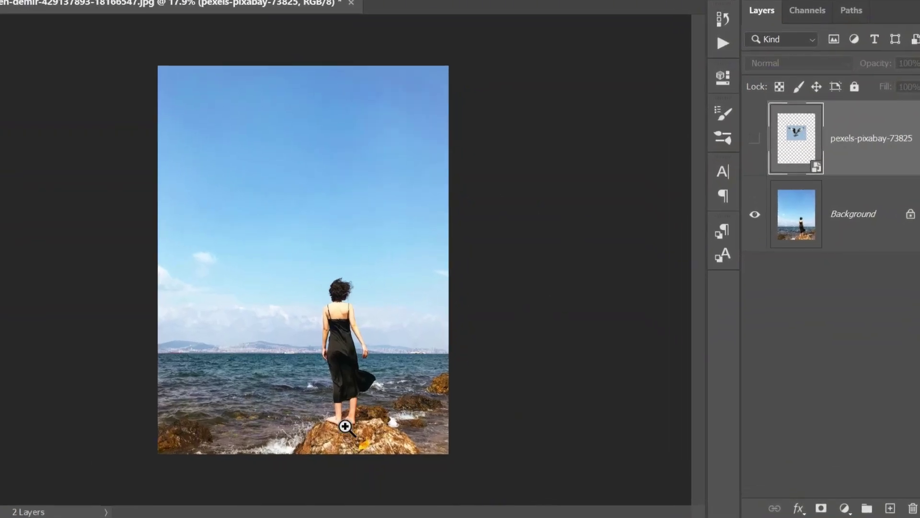
Make the pexels-pixabay-73825 eagle layer visible, rasterize it, then select the Background layer
left_click(756, 140)
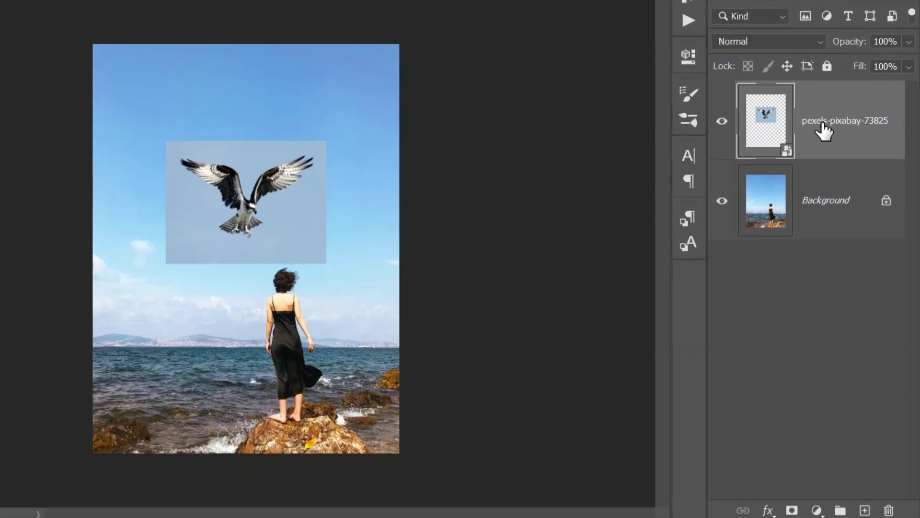
right_click(823, 124)
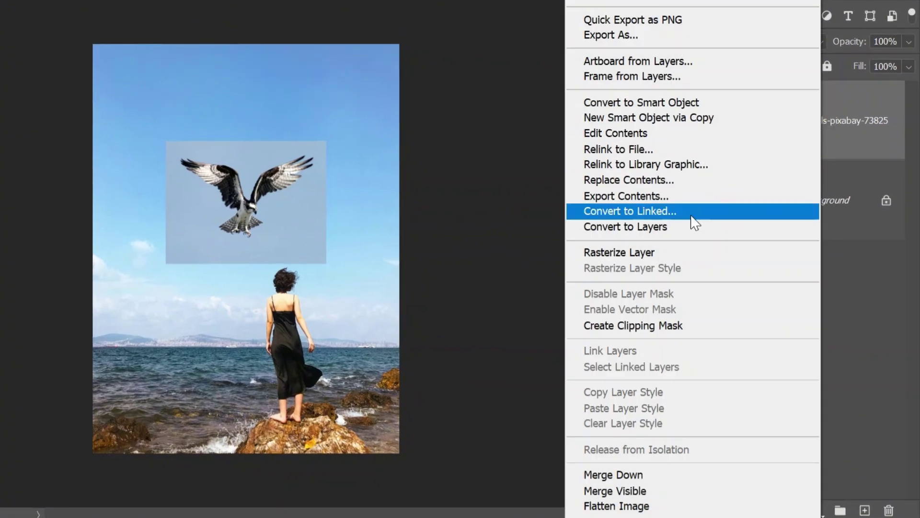
left_click(673, 253)
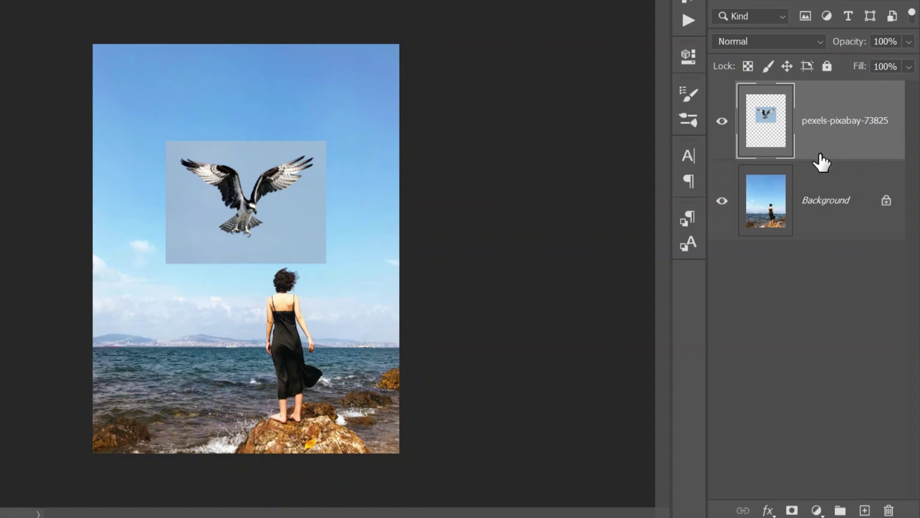
left_click(820, 202)
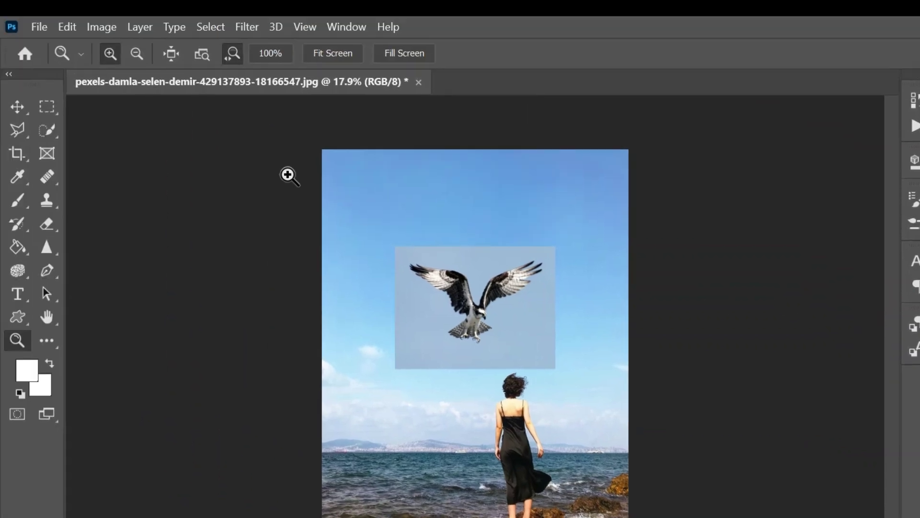
Auto-Blend the layers as Stack Images, dismiss the Trim error, and zoom in on the eagle
left_click(65, 27)
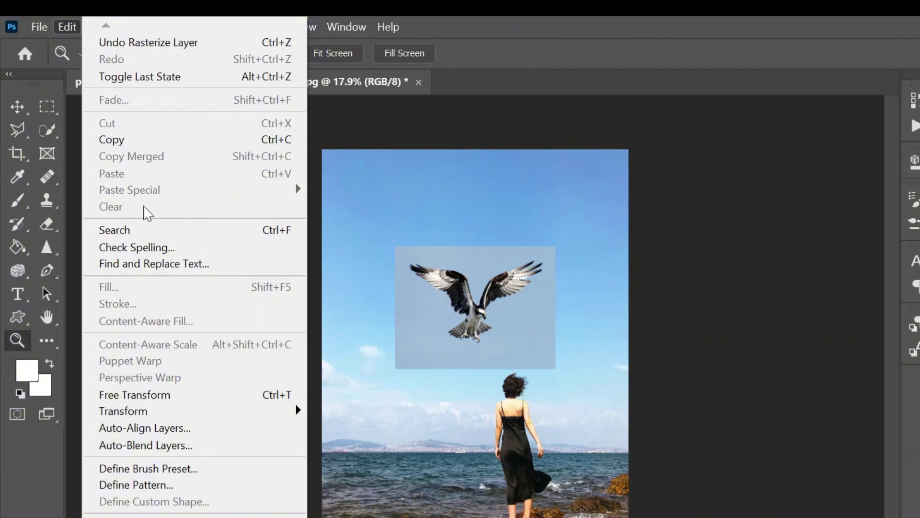
left_click(150, 445)
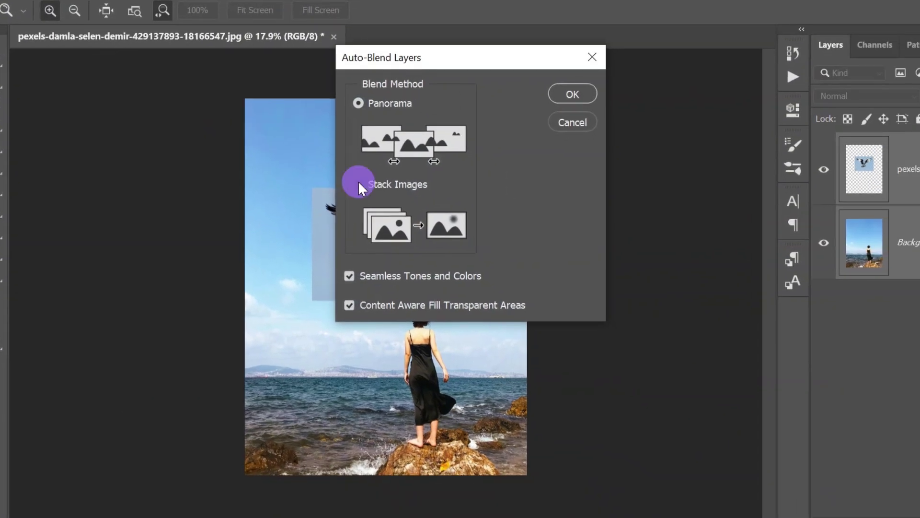
left_click(359, 184)
left_click(581, 92)
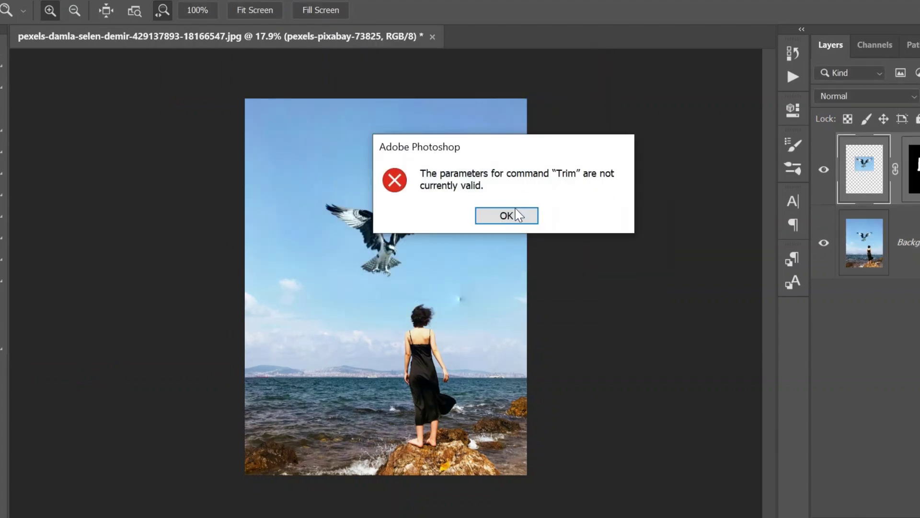
left_click(517, 215)
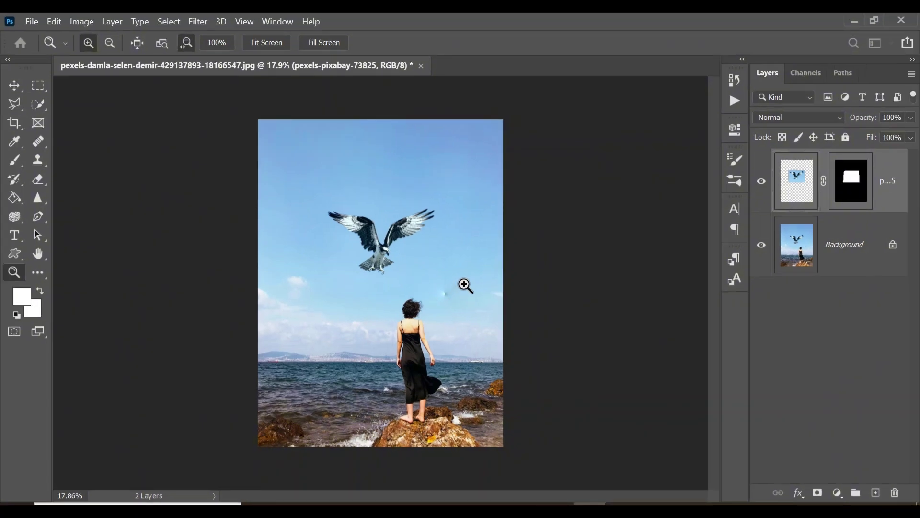
mouse_move(426, 238)
left_mouse_down()
mouse_move(475, 238)
mouse_move(432, 250)
left_mouse_up()
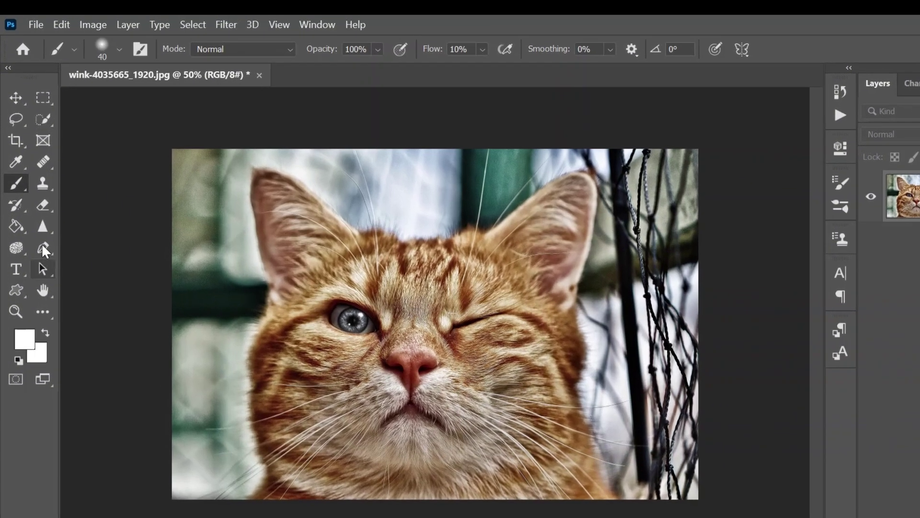
Clone Stamp the cat's open eye with Flip Horizontal enabled, painting it over the winking eye
left_click(52, 186)
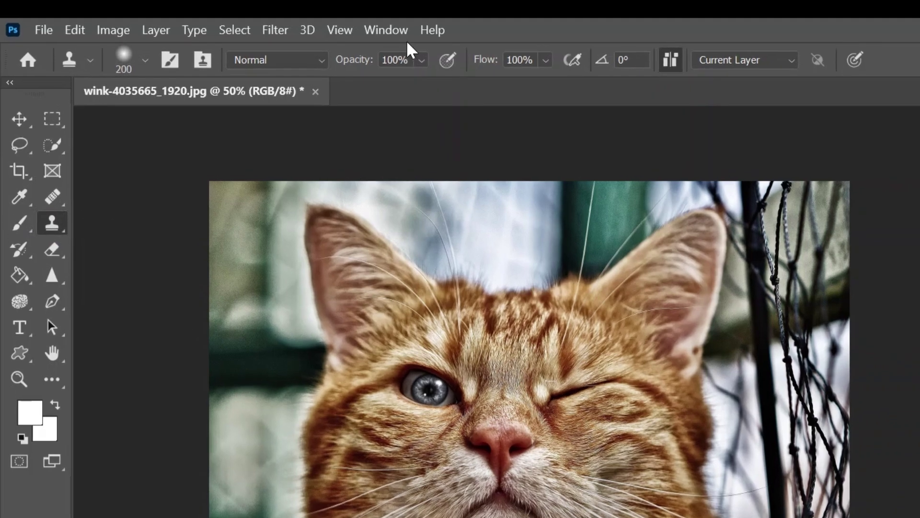
left_click(329, 28)
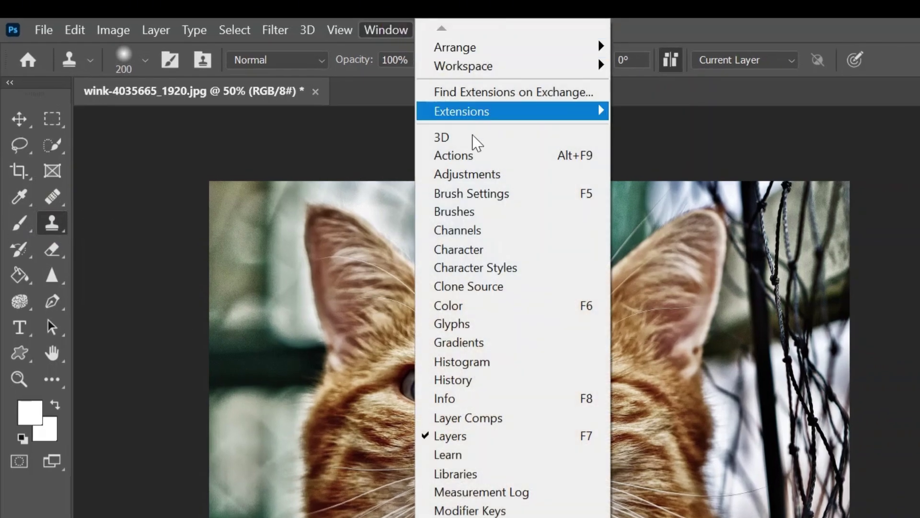
left_click(486, 287)
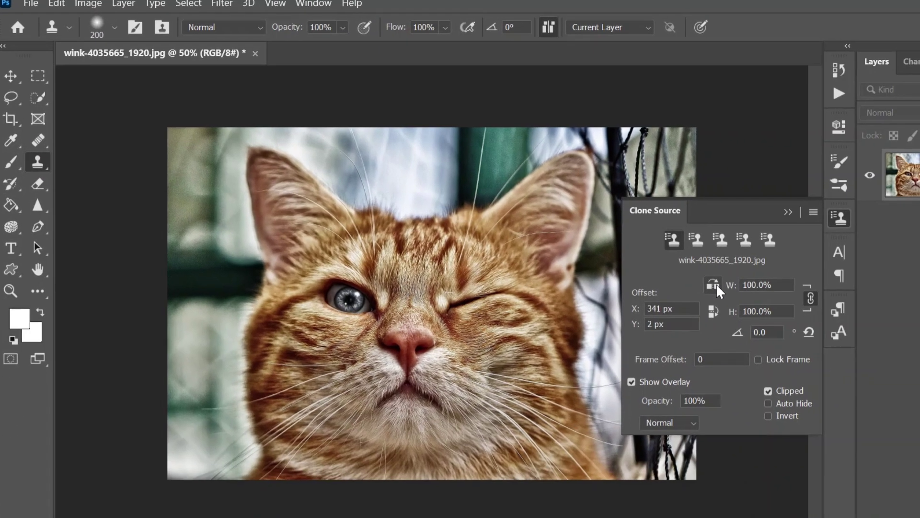
left_click(868, 369)
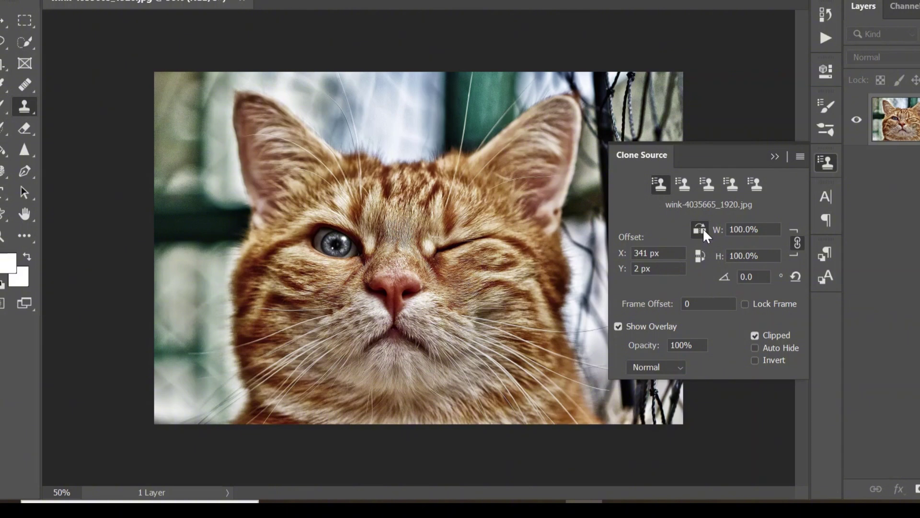
left_click(700, 230)
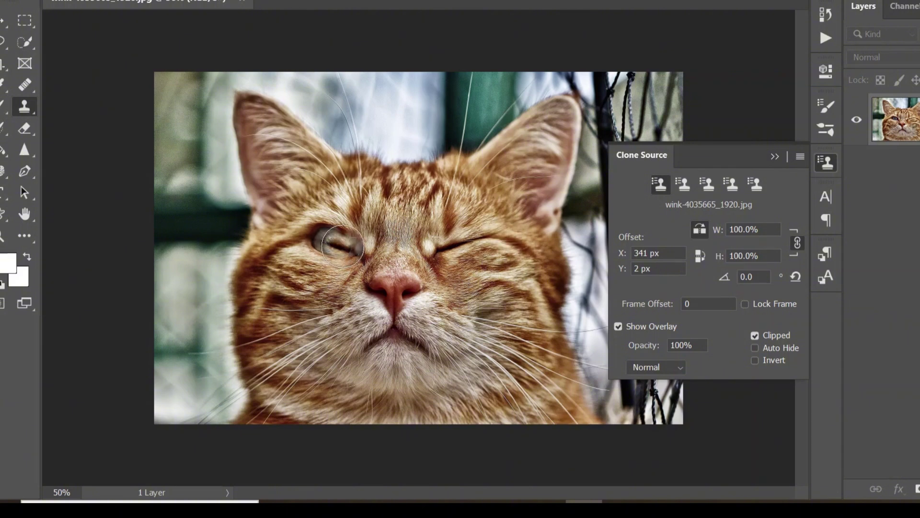
left_click(342, 246, "alt")
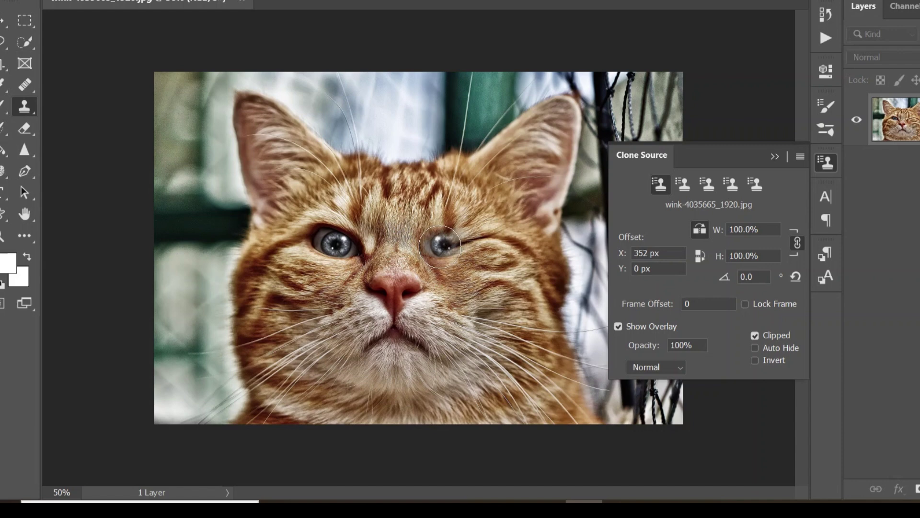
mouse_move(442, 248)
left_mouse_down()
mouse_move(484, 227)
mouse_move(493, 250)
mouse_move(433, 242)
mouse_move(483, 227)
mouse_move(461, 249)
left_mouse_up()
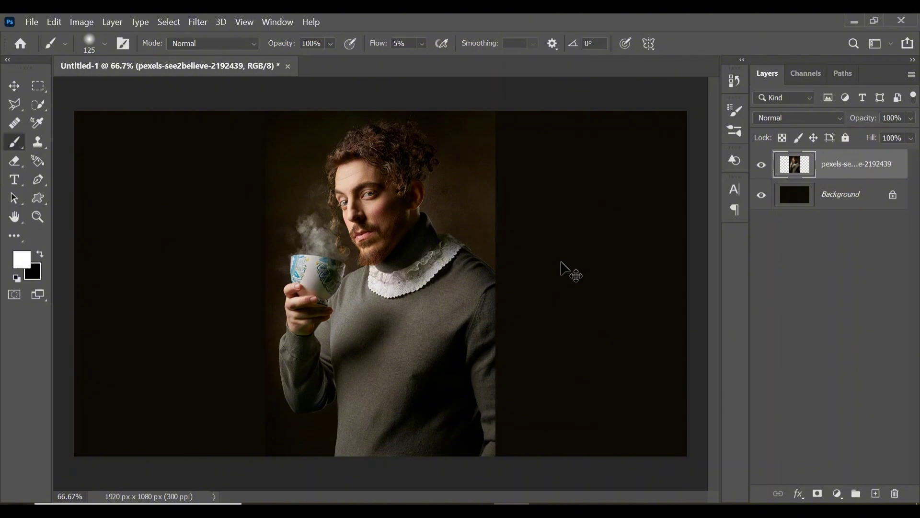
Desaturate the portrait, duplicate it, and restrict the copy's blending to the R channel only
key("ctrl+shift+u")
key("ctrl+j")
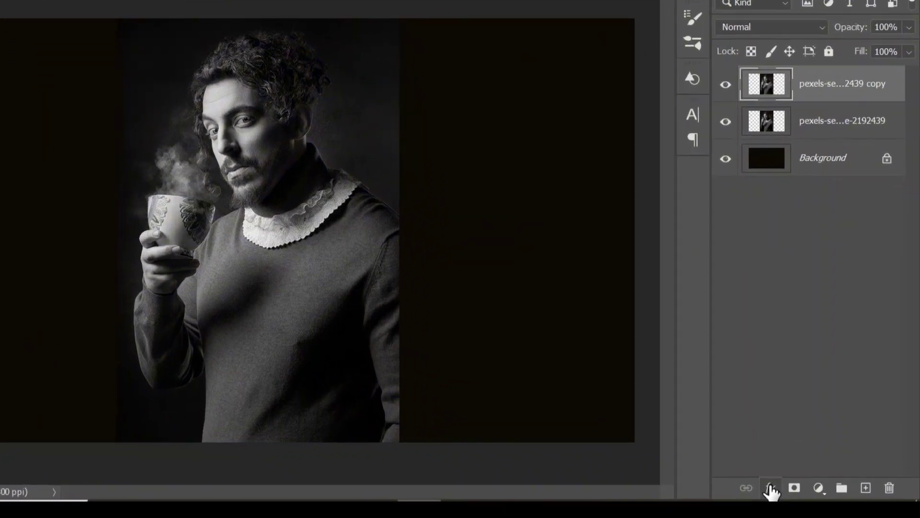
left_click(770, 486)
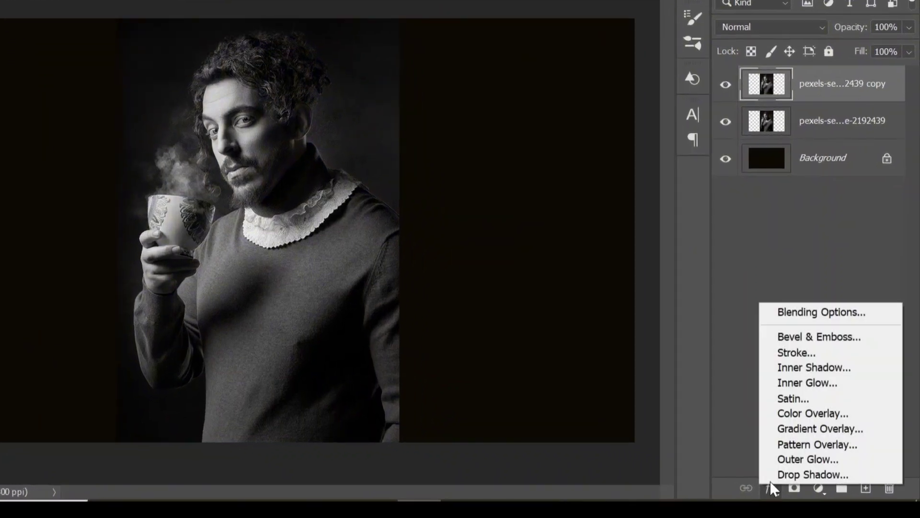
left_click(805, 314)
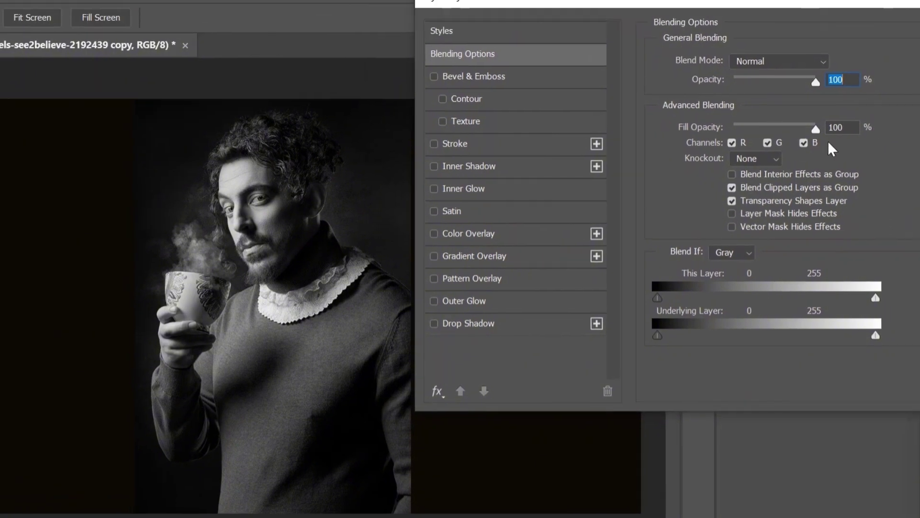
left_click(804, 142)
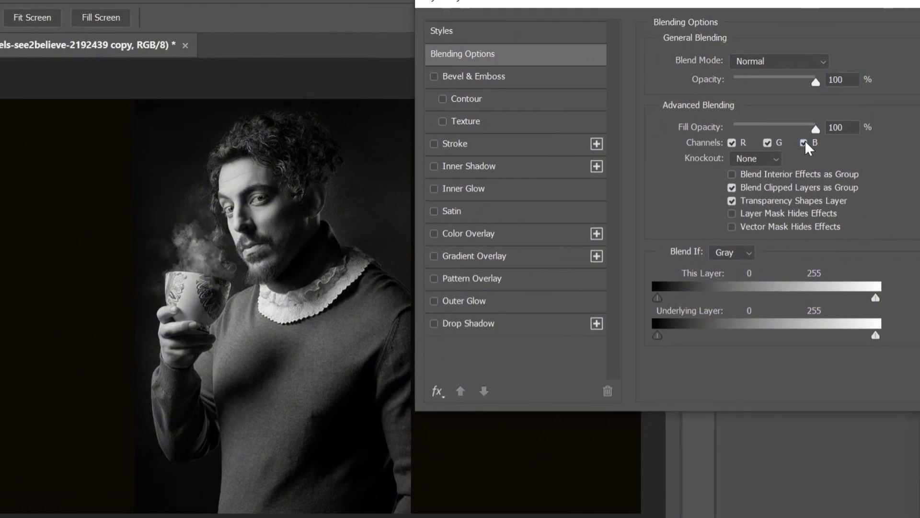
left_click(767, 142)
left_click_drag(770, 5, 553, 8)
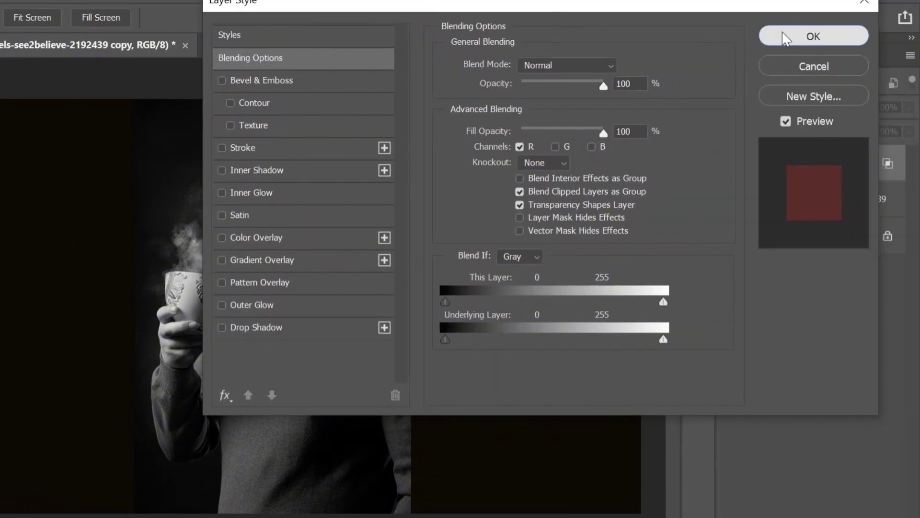
left_click(787, 38)
Restrict the original portrait layer's blending to the G and B channels, then reselect the copy
left_click(813, 204)
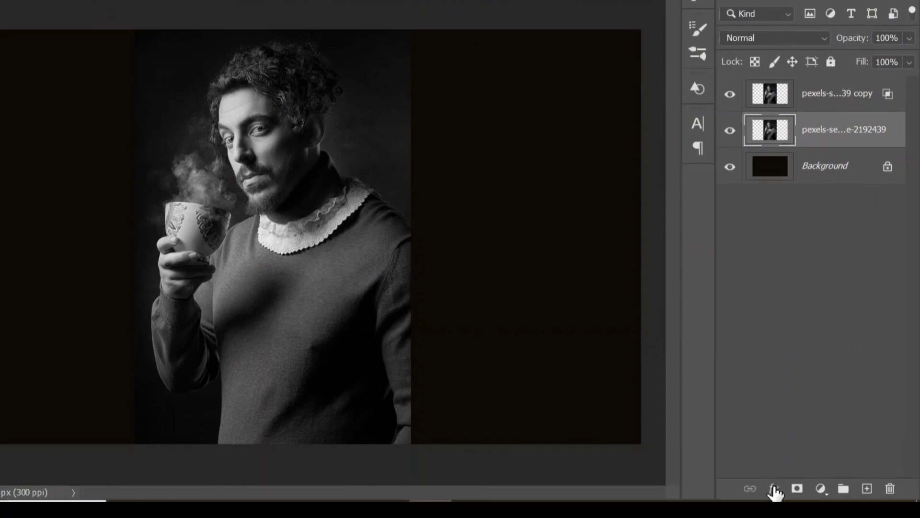
left_click(774, 492)
left_click(799, 321)
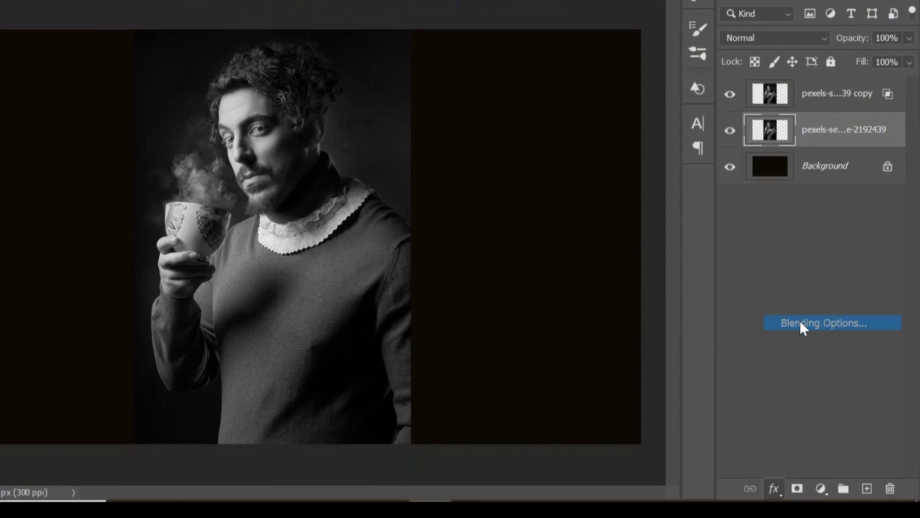
left_click_drag(726, 0, 838, 0)
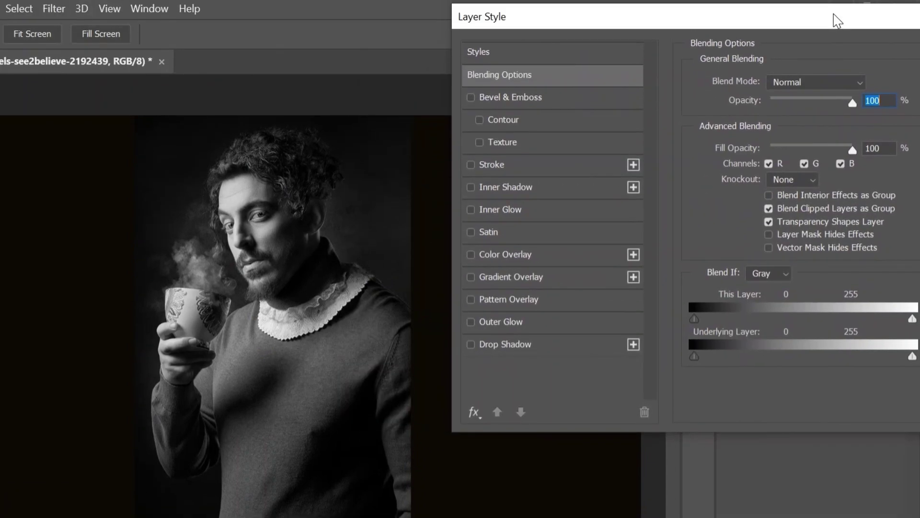
left_click(768, 164)
left_click_drag(780, 19, 541, 26)
left_click(793, 54)
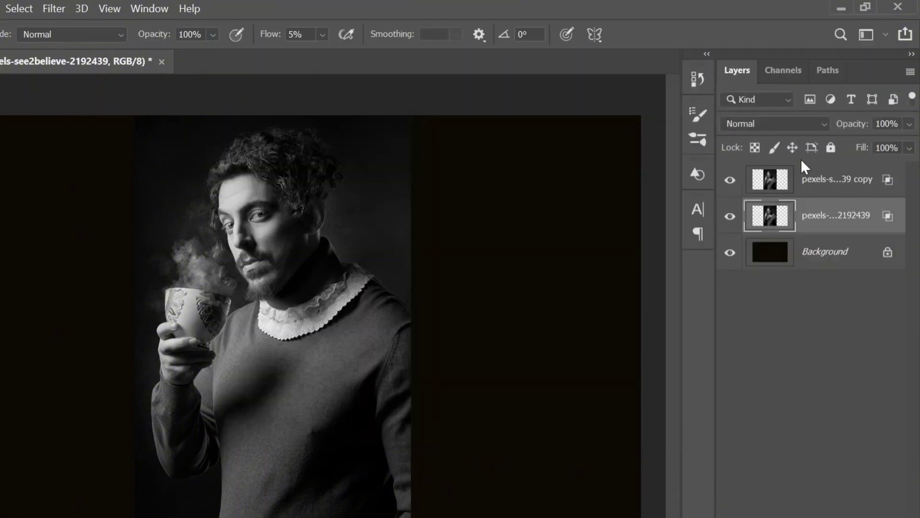
left_click(807, 183)
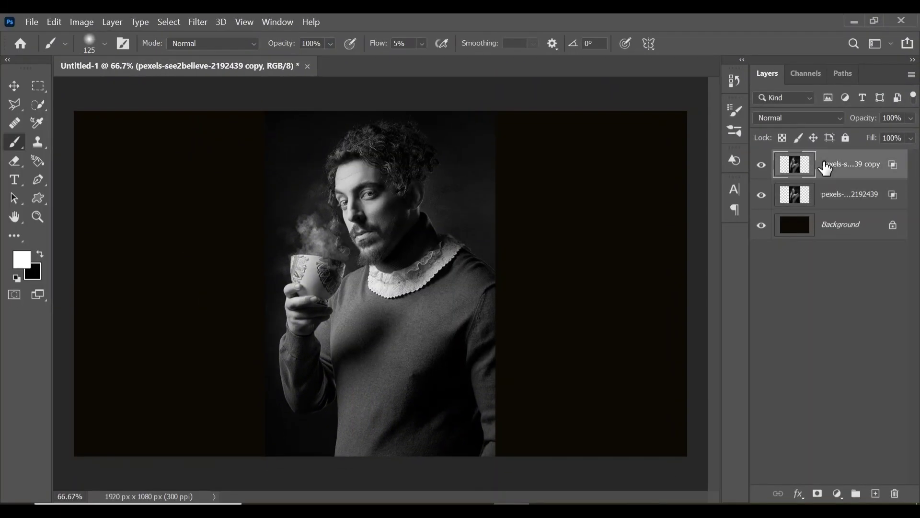
Flip the red copy horizontally, enlarge it, and shift it to the right
key("ctrl+t")
right_click(415, 251)
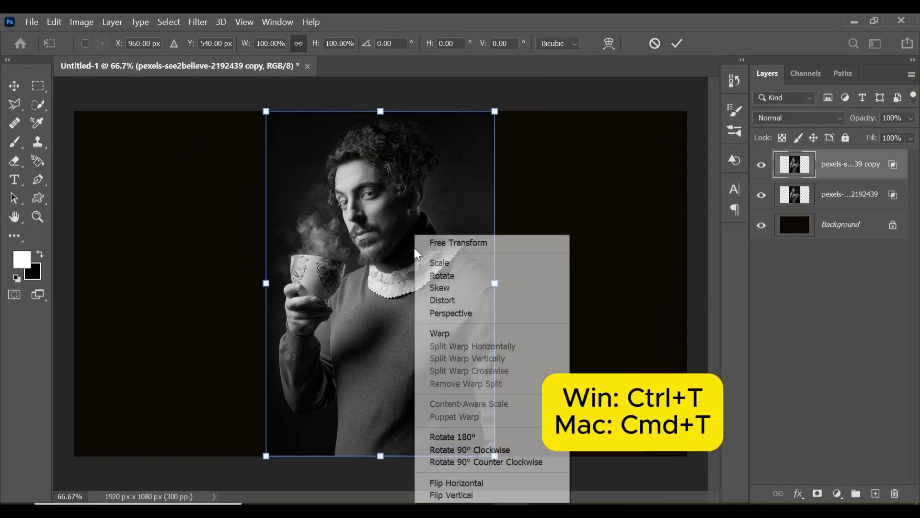
left_click(482, 487)
left_click_drag(373, 295, 410, 295)
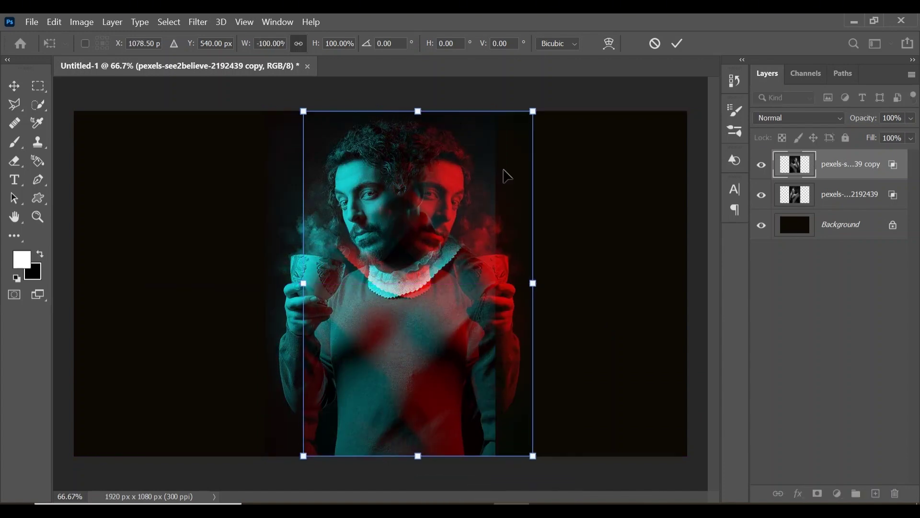
left_click_drag(539, 106, 567, 55)
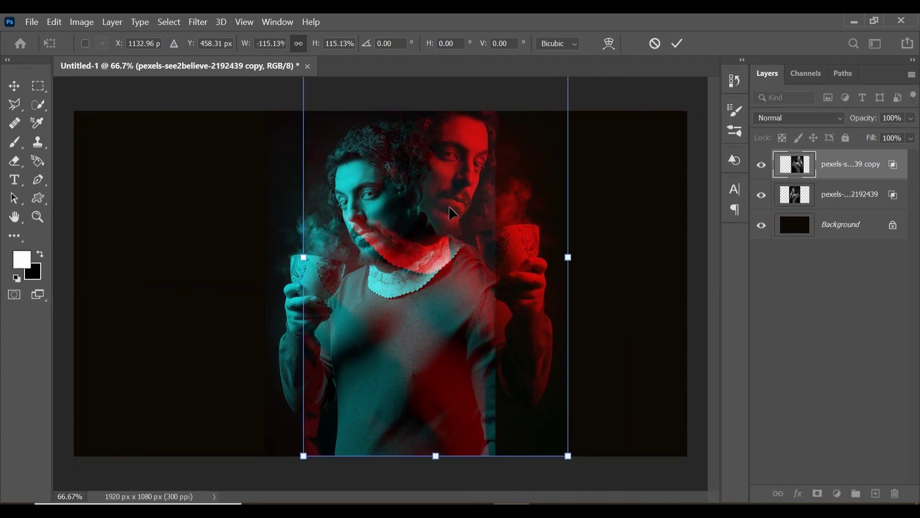
left_click_drag(514, 214, 549, 243)
key("Return")
Mask the teal original layer and paint it out with a 200 px brush where figures overlap
key("alt+bracketleft")
key("ctrl+t")
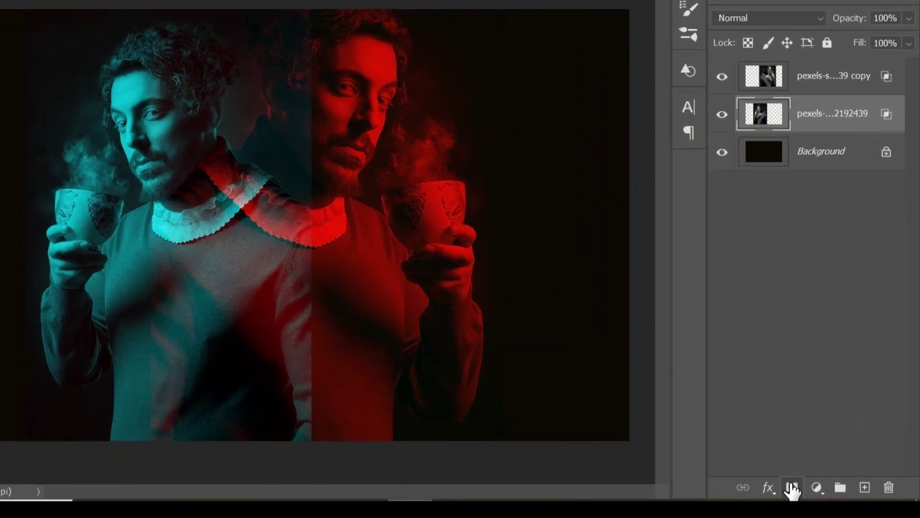
left_click(791, 488)
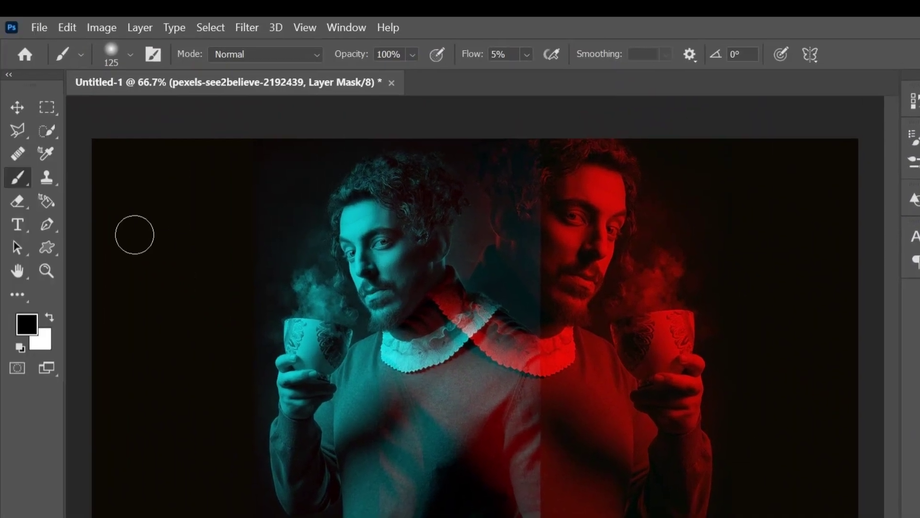
key("bracketright")
key("bracketright")
key("bracketright")
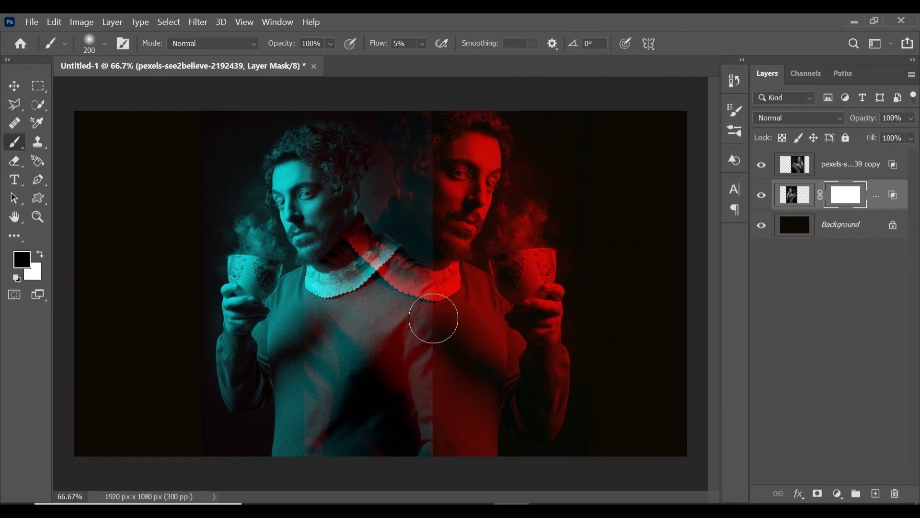
left_click_drag(430, 364, 433, 326)
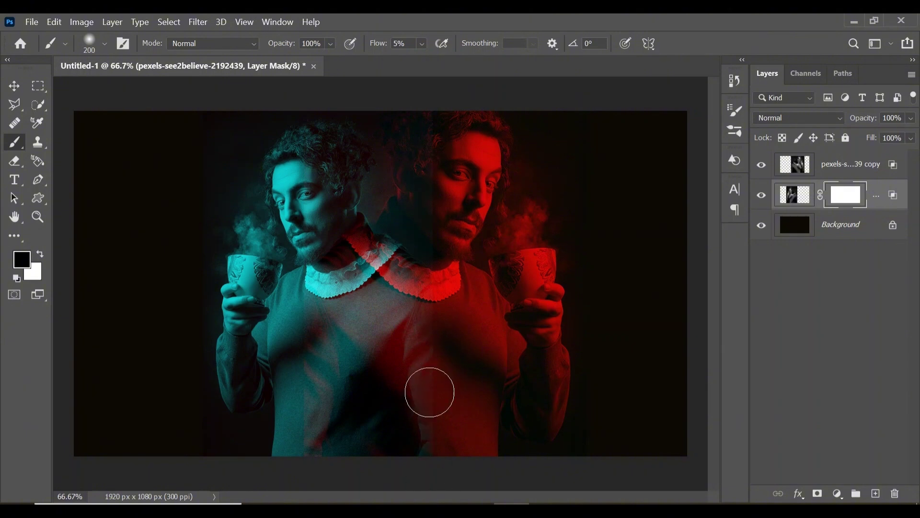
left_click_drag(430, 392, 433, 419)
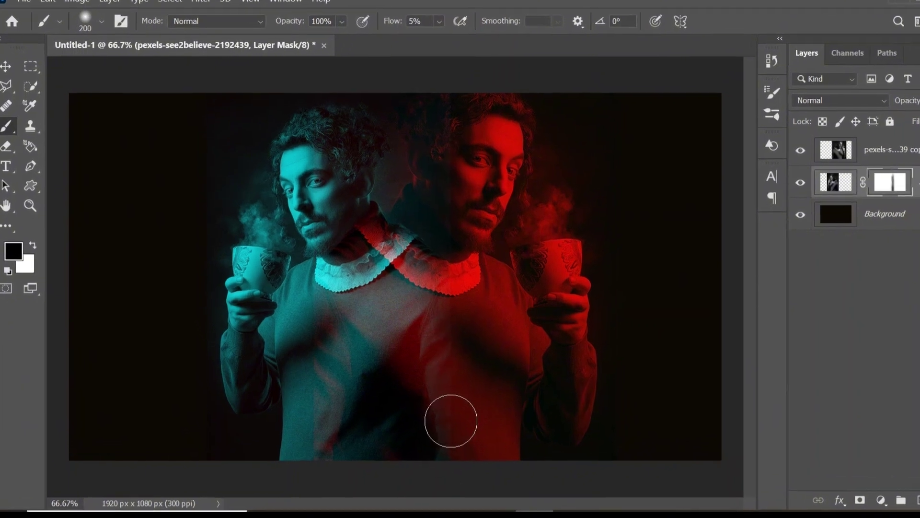